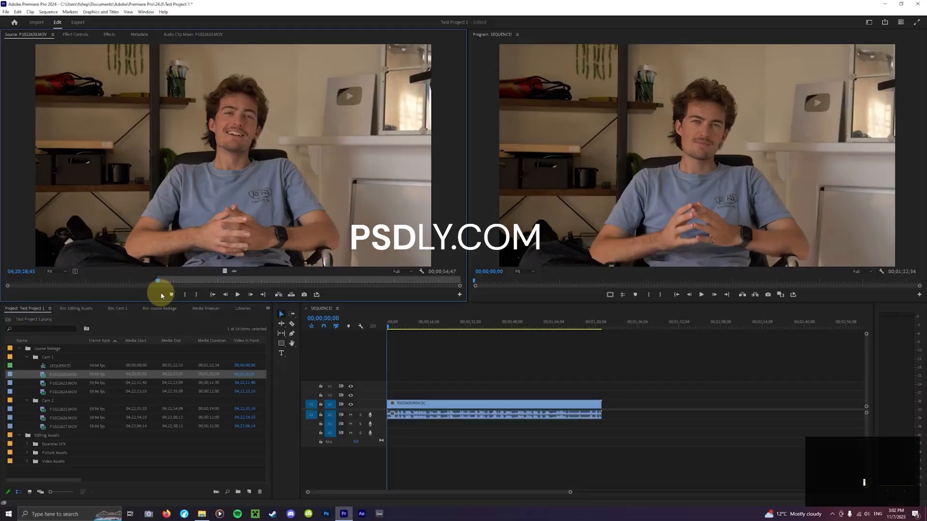
Undo the last In mark and set a new In point at 04;20;34;48 in source clip P1022620.MOV
key("ctrl+z")
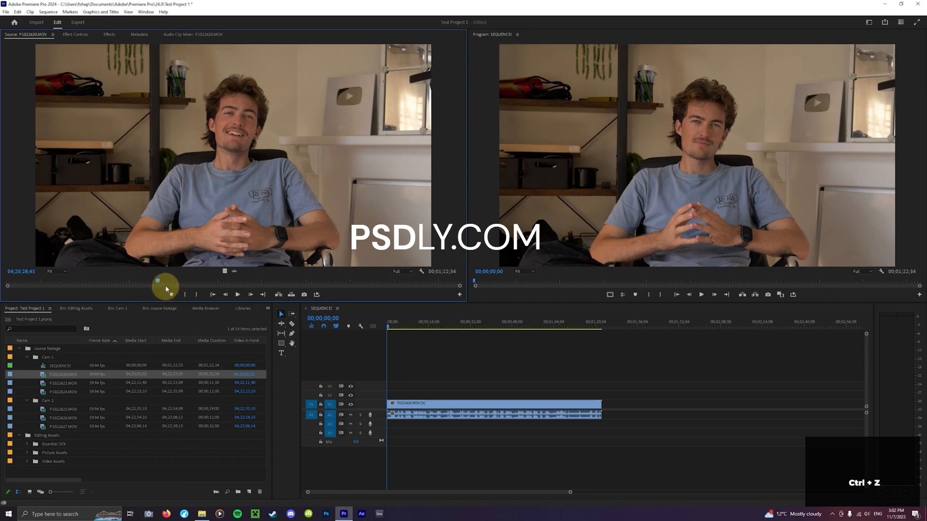
left_click_drag(163, 281, 162, 281)
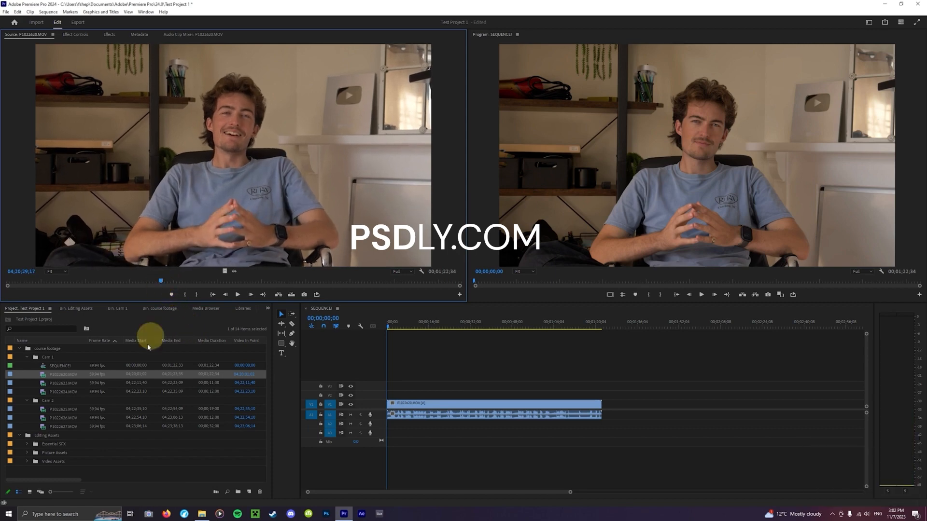
double_click(111, 375)
left_click_drag(164, 283, 186, 289)
key("space")
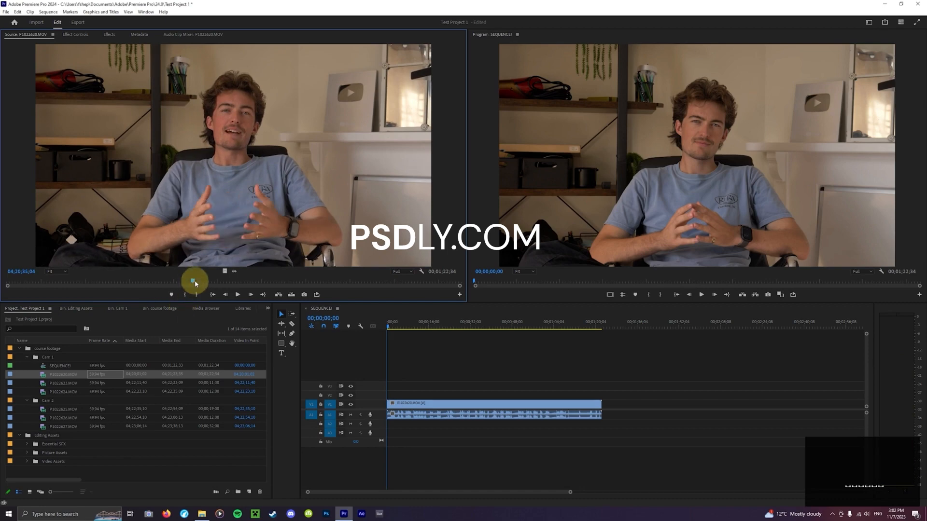
left_click_drag(195, 284, 193, 283)
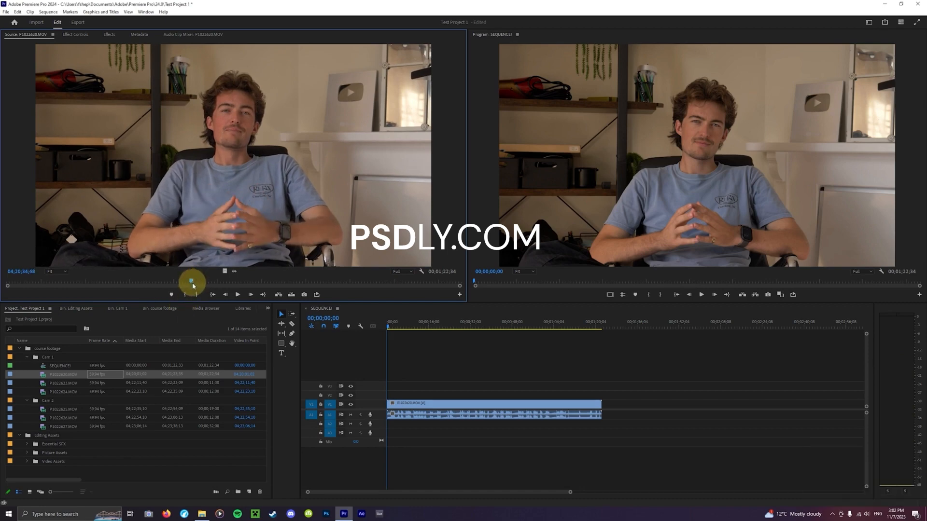
key("i")
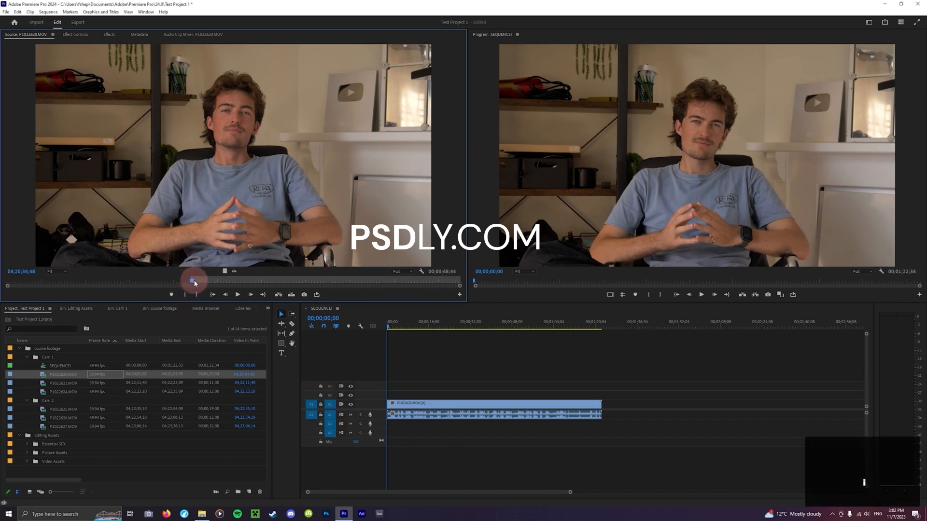
Mark the source clip's Out point at 04;20;40;38 and place the marked section in the sequence after the existing clip
key("space")
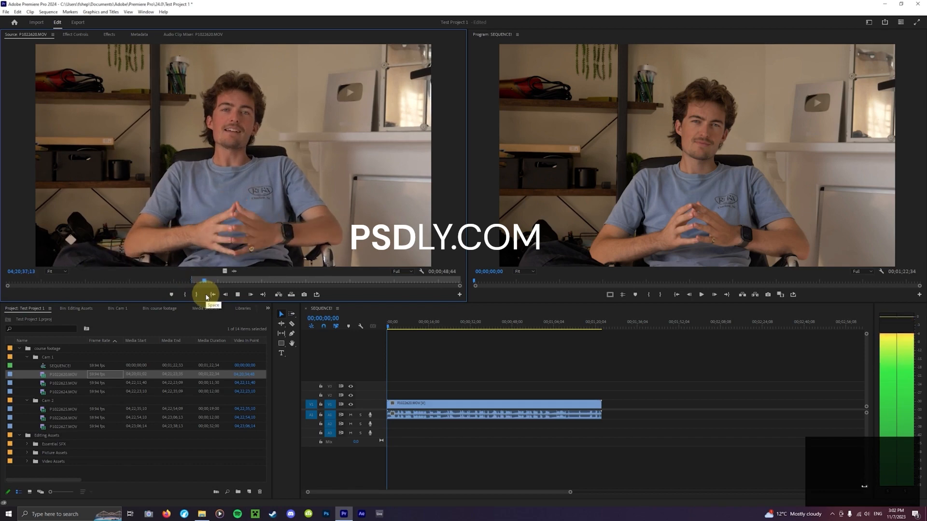
key("space")
left_click_drag(213, 283, 223, 283)
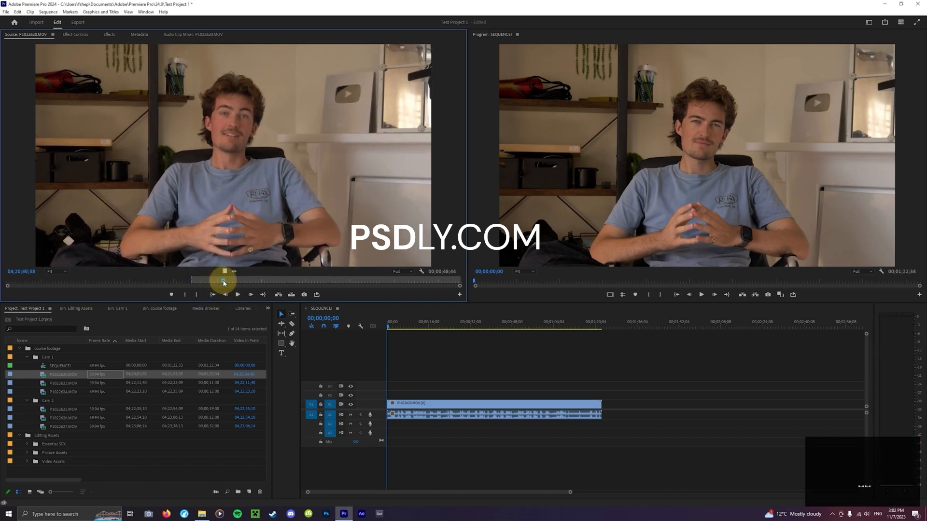
key("o")
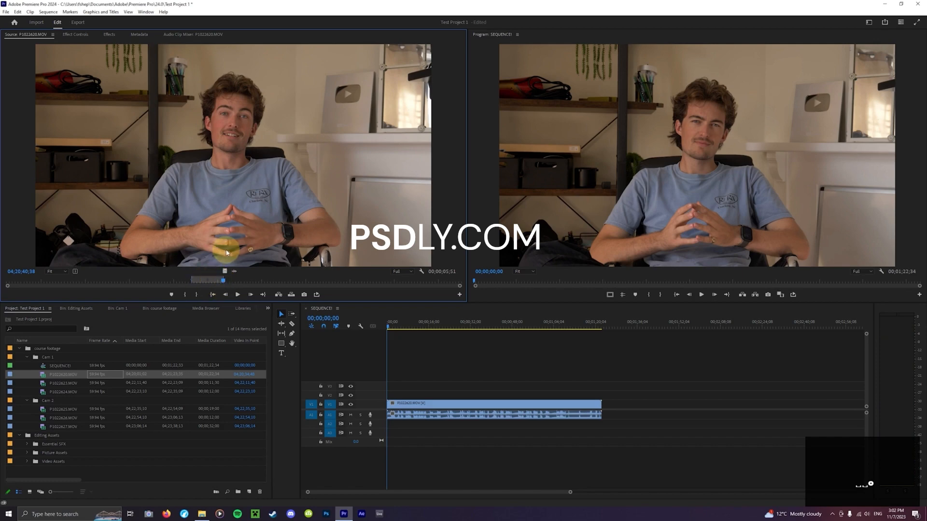
left_click_drag(229, 190, 623, 406)
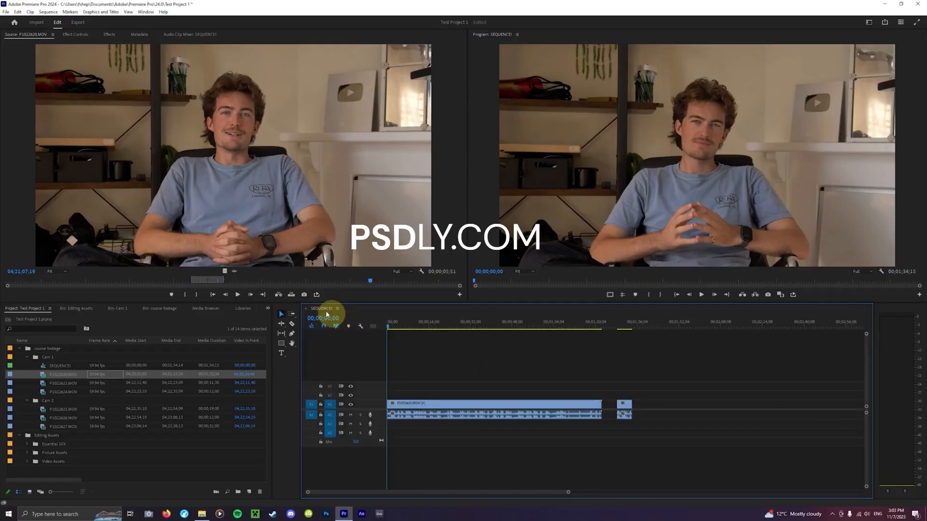
Add only the video, and separately only the audio, of the marked source section beyond the last clip in the sequence
left_click(233, 279)
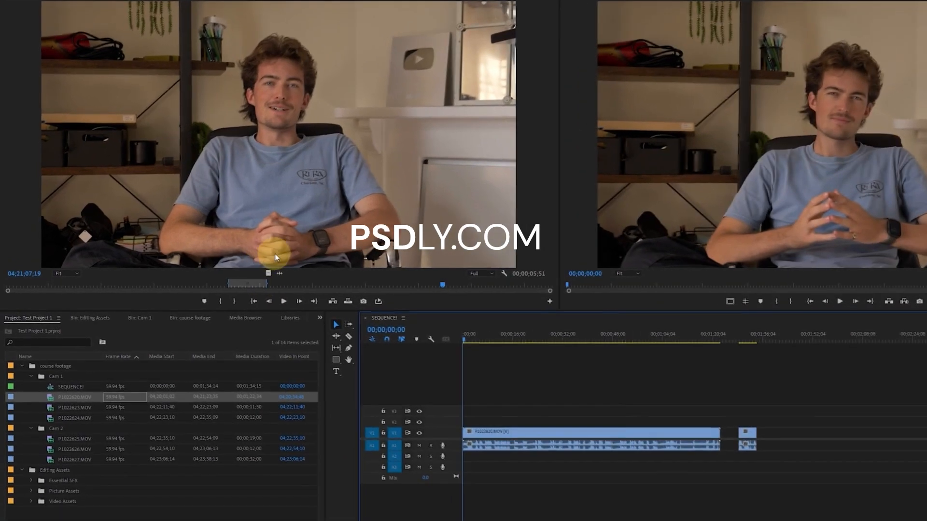
left_click_drag(268, 273, 779, 434)
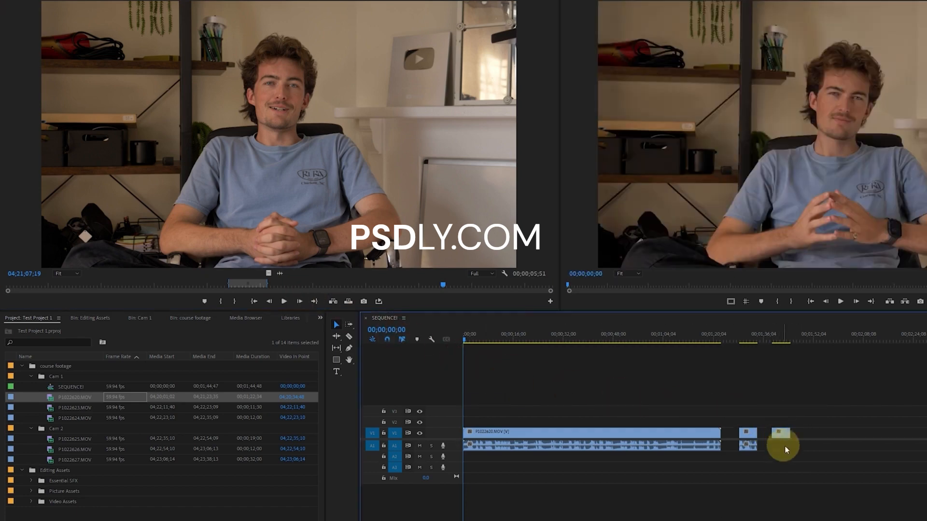
left_click_drag(280, 274, 776, 444)
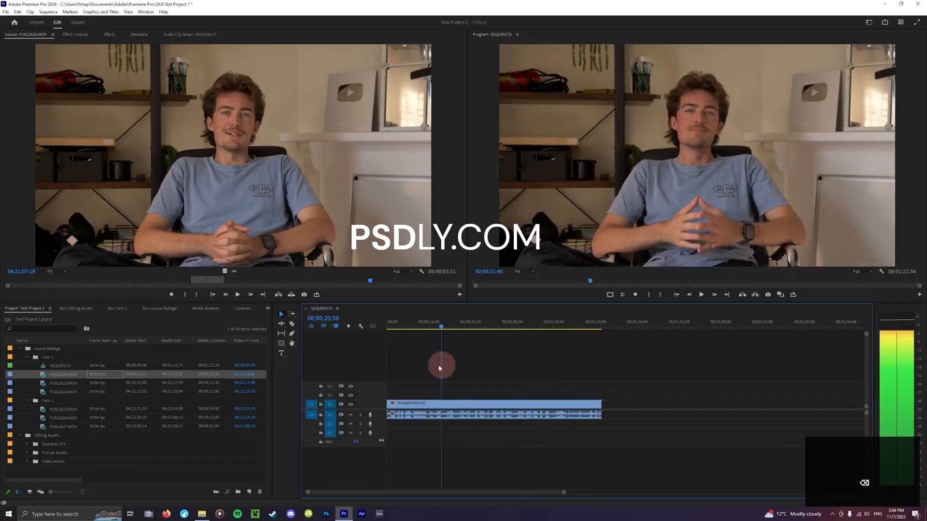
Scrub the sequence to about 00;00;40;42 and play it back in the Program monitor
left_click_drag(439, 369, 471, 375)
left_click(540, 402)
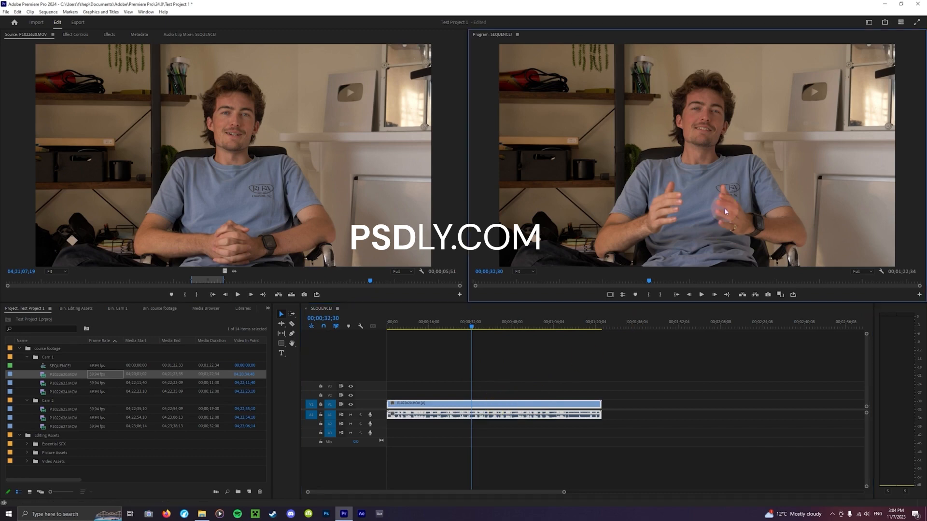
mouse_move(476, 326)
left_mouse_down()
mouse_move(517, 326)
mouse_move(441, 330)
mouse_move(491, 332)
left_mouse_up()
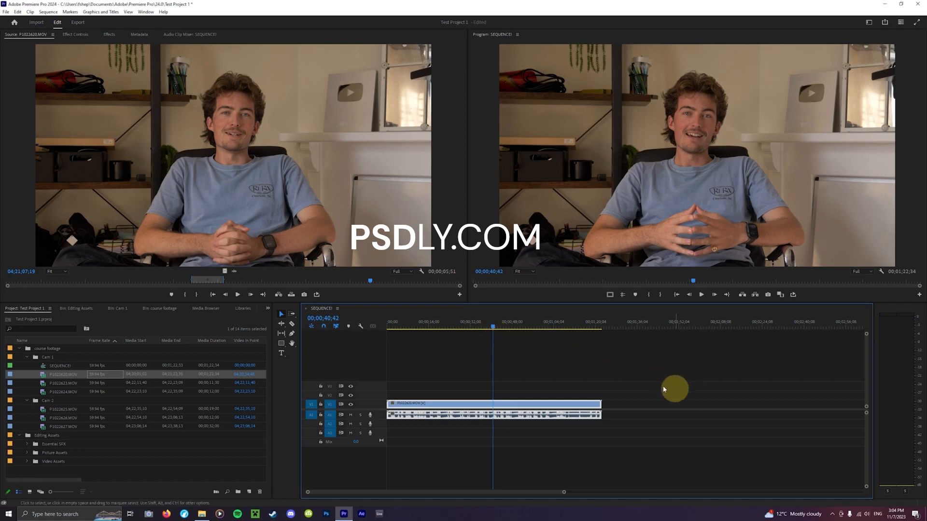
left_click(701, 295)
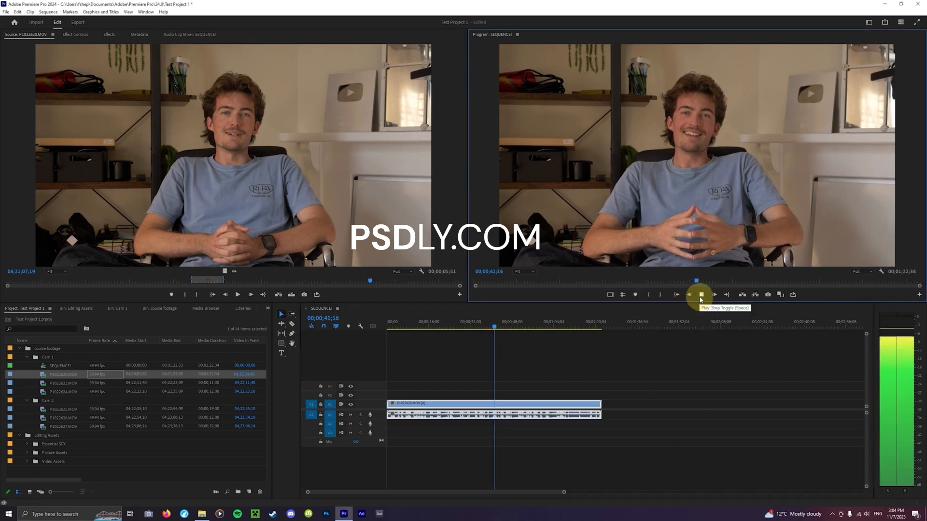
left_click(700, 296)
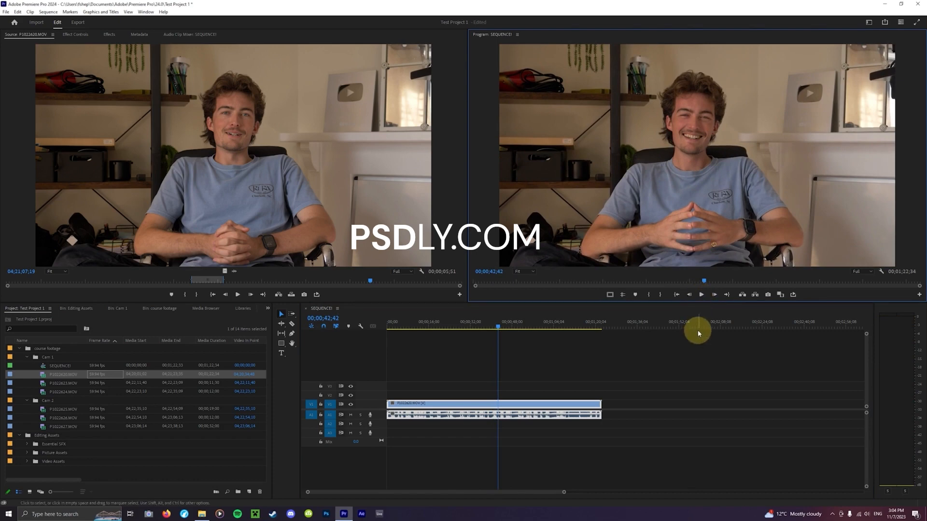
key("space")
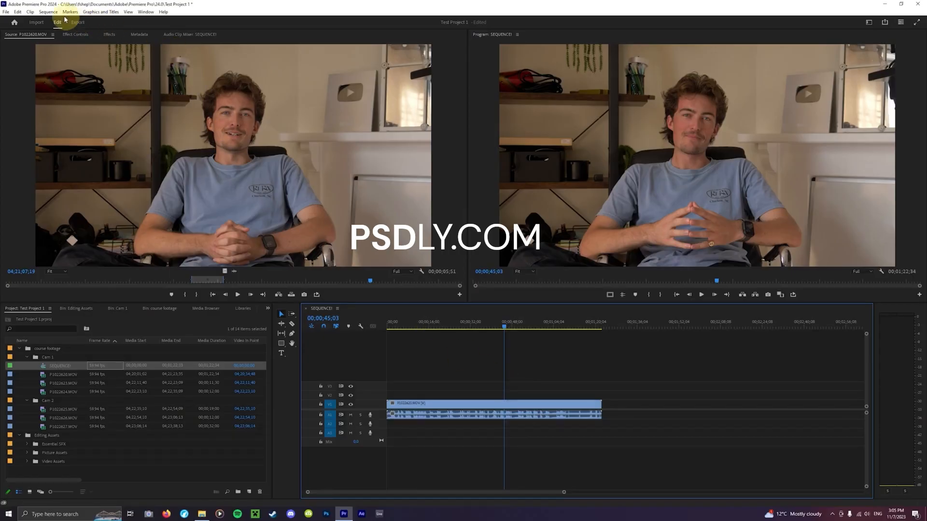
Open the sequence settings to review the timebase and frame size
left_click(49, 11)
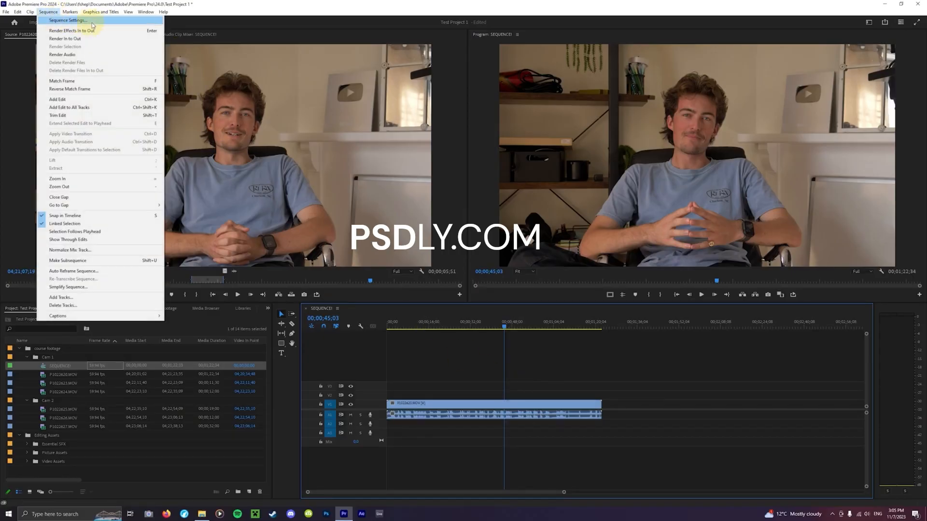
left_click(67, 21)
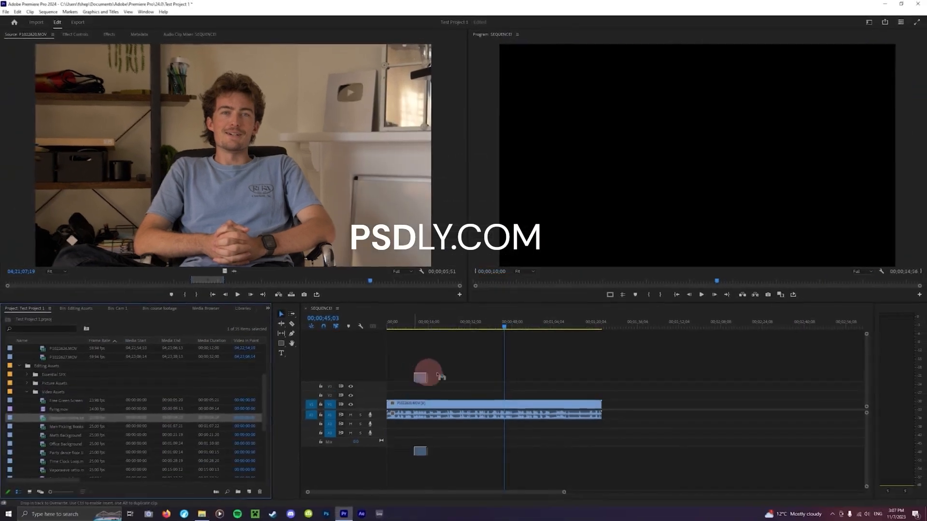
Place the green-screen explosion clip in the sequence after the interview clip and apply Scale to Frame Size to it
left_click_drag(429, 372, 611, 399)
mouse_move(599, 324)
left_mouse_down()
mouse_move(613, 321)
mouse_move(613, 330)
left_mouse_up()
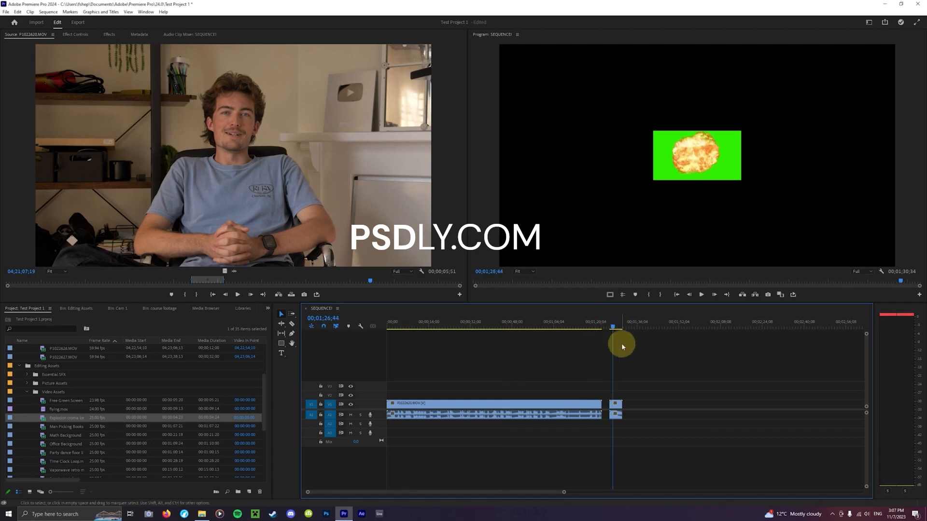
right_click(617, 411)
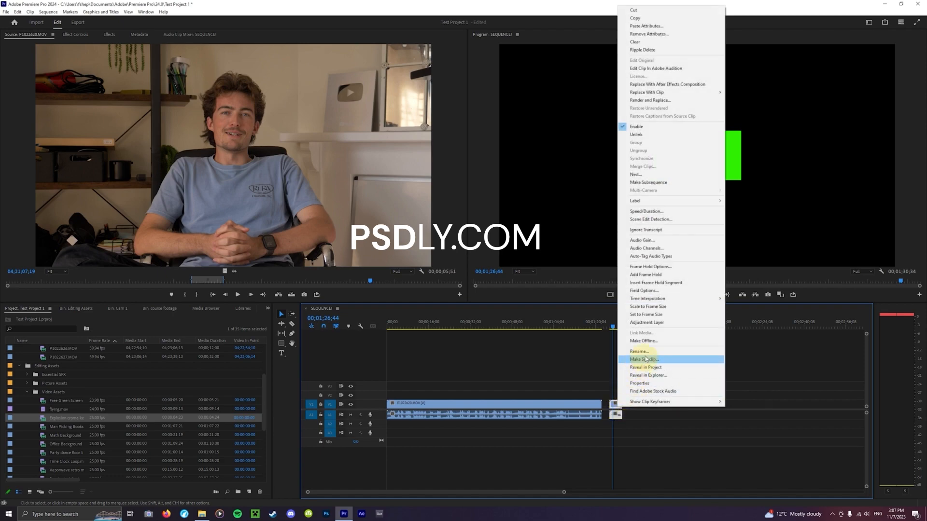
left_click(658, 309)
left_click_drag(613, 326, 618, 329)
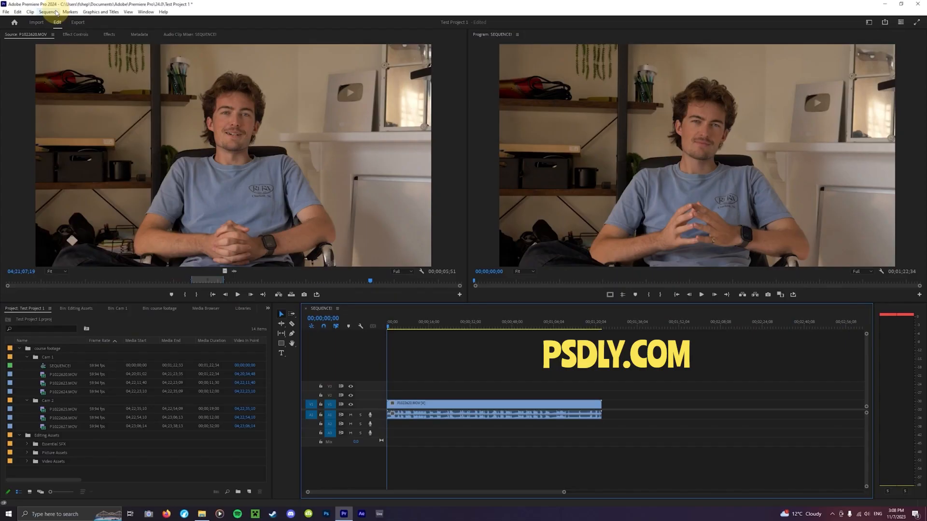
Set the sequence's frame size to 2160 horizontal by 3840 vertical, accepting deletion of its preview files
left_click(48, 11)
left_click(57, 21)
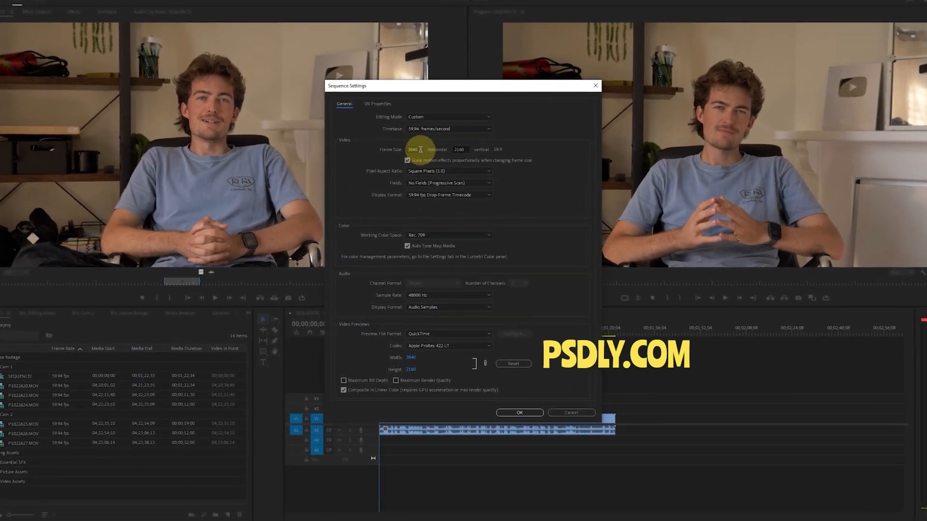
left_click(420, 150)
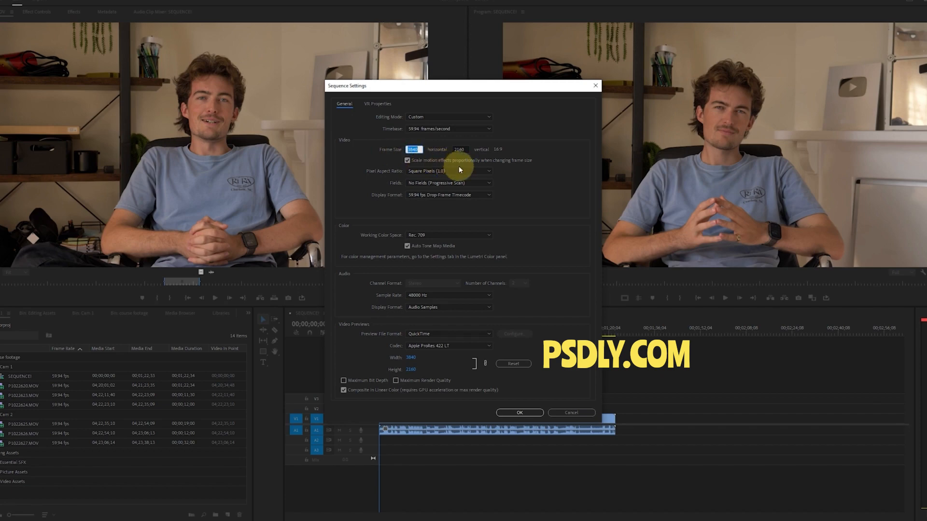
type("2160")
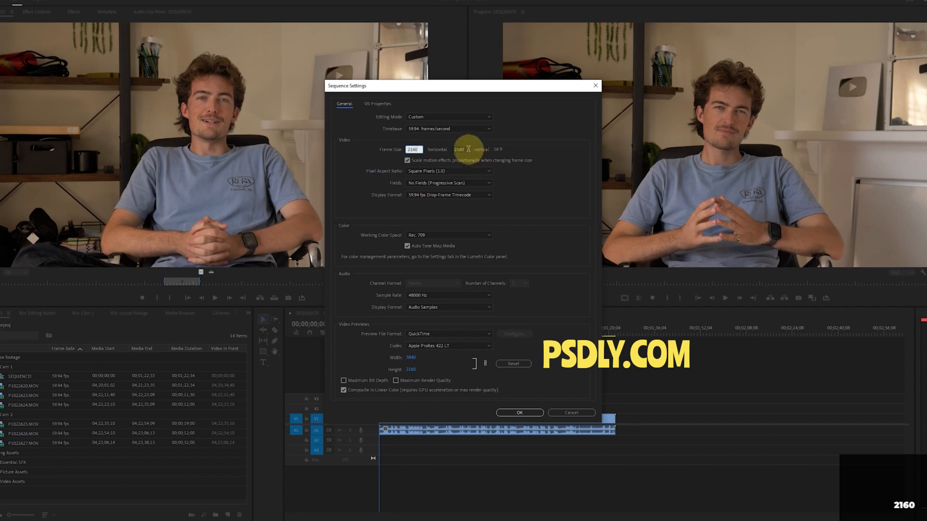
left_click_drag(470, 149, 433, 150)
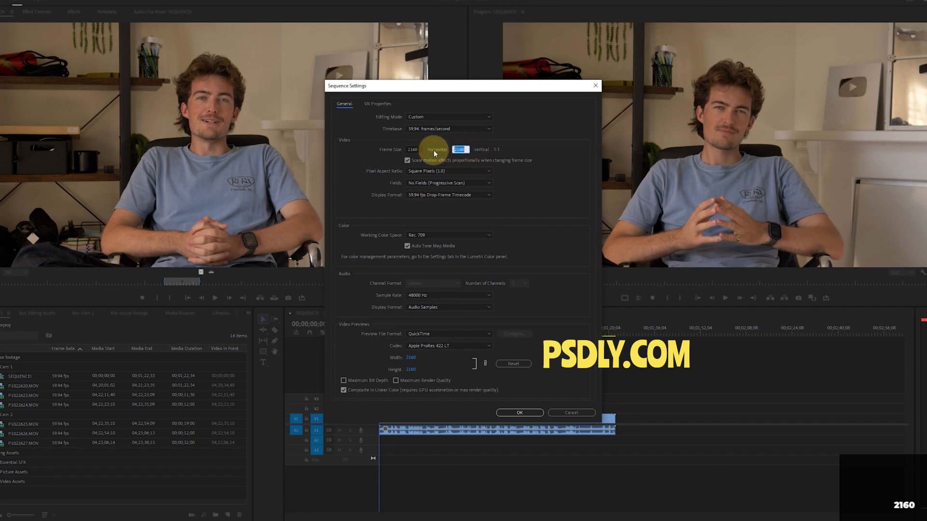
type("38")
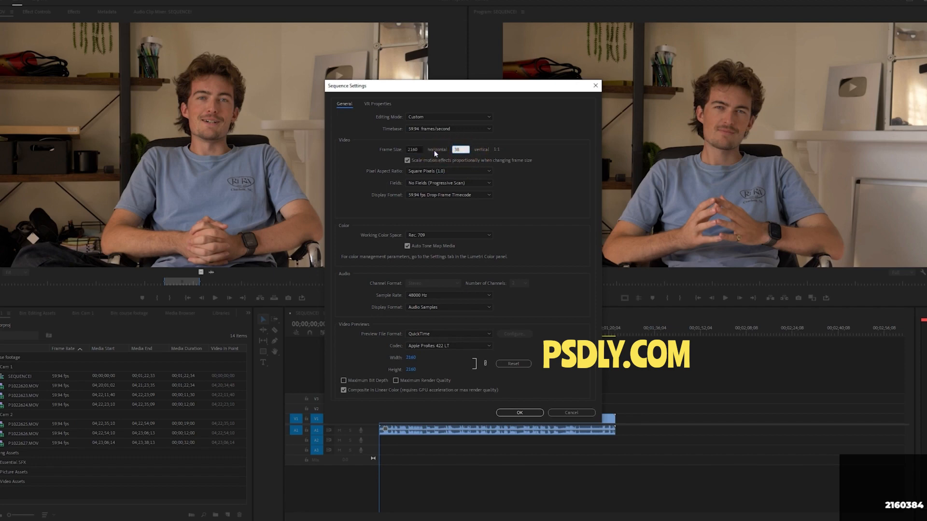
type("40")
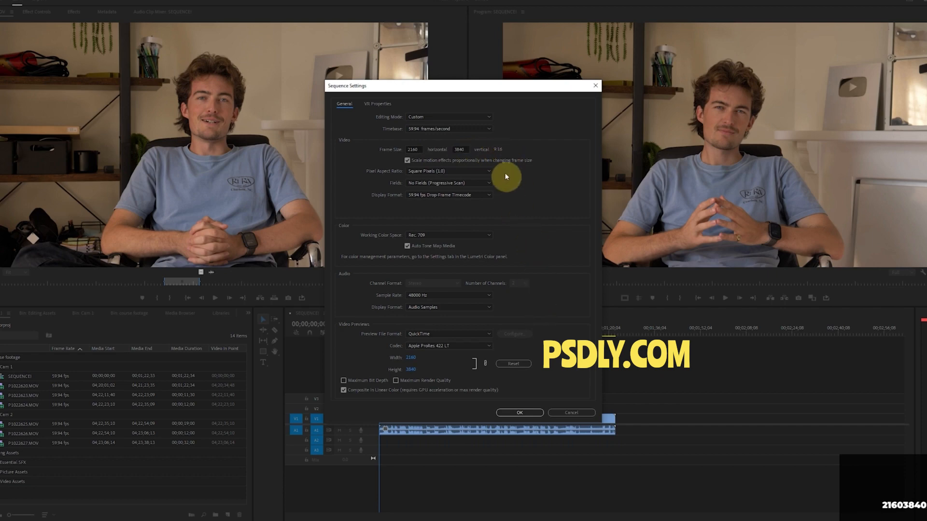
left_click(530, 412)
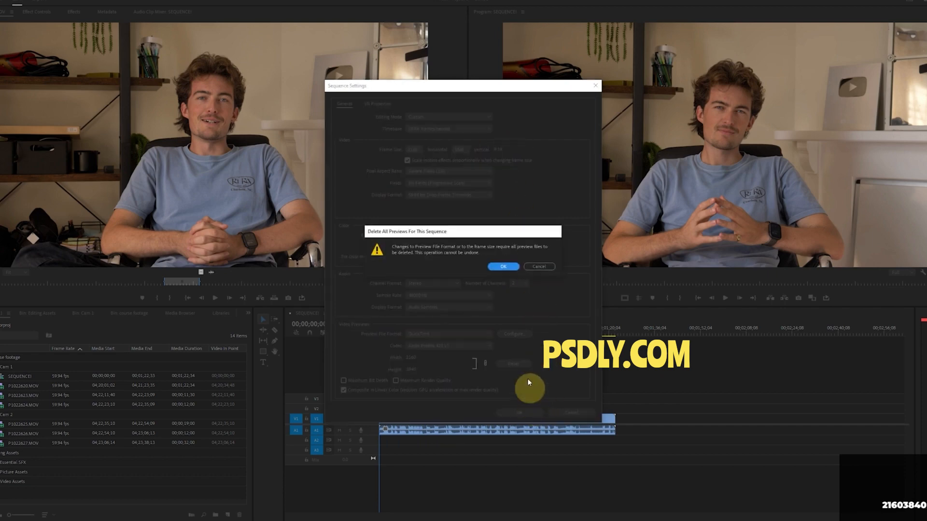
left_click(505, 267)
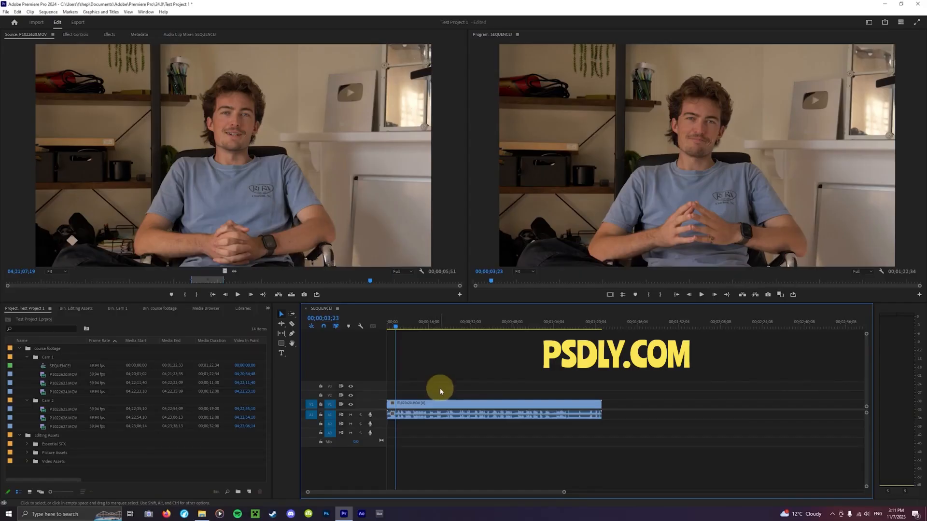
Cut the interview clip at about 6.7 and 10.3 seconds and delete the middle segment
key("c")
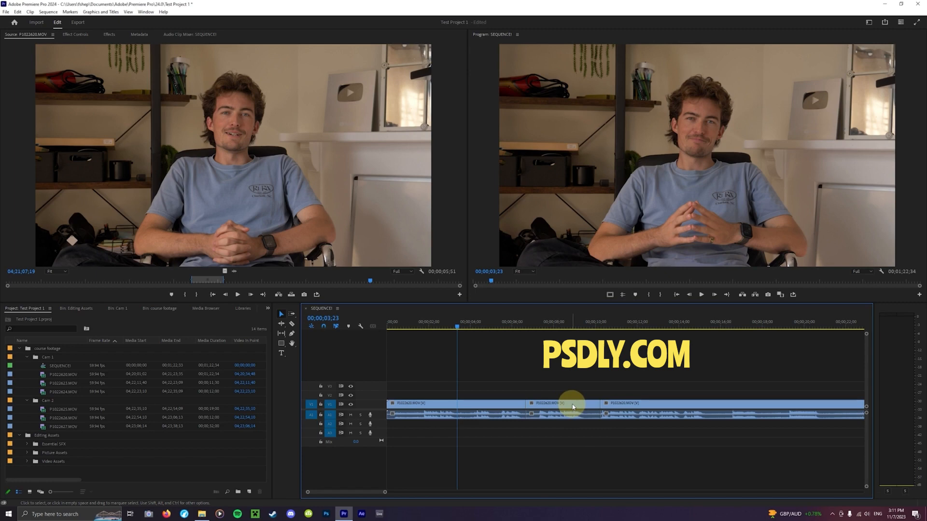
left_click(574, 407)
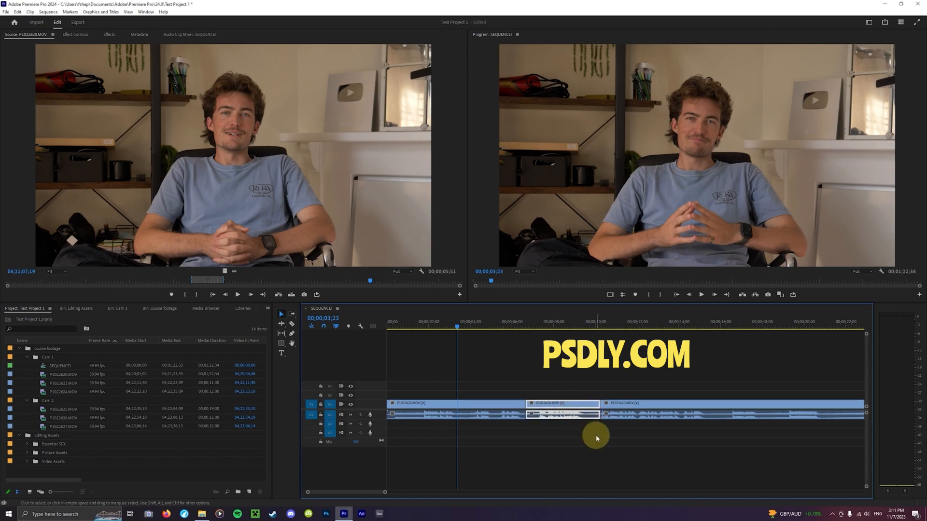
key("Delete")
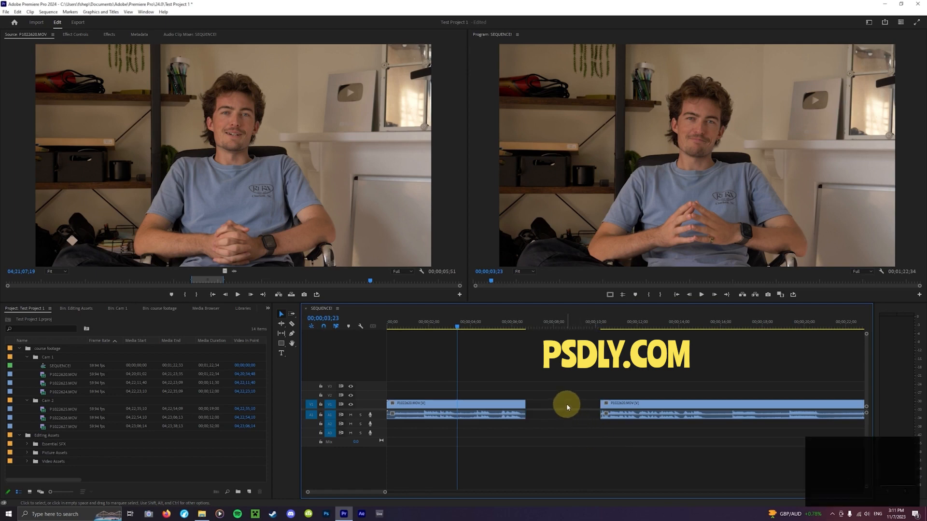
Move the remaining later clip back against the end of the first clip to close the gap
left_click(614, 411)
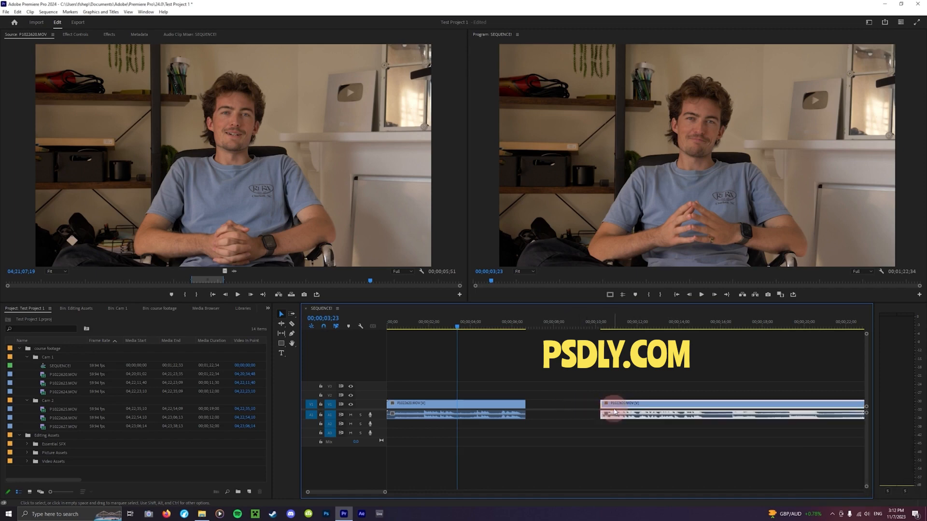
left_click_drag(614, 411, 534, 407)
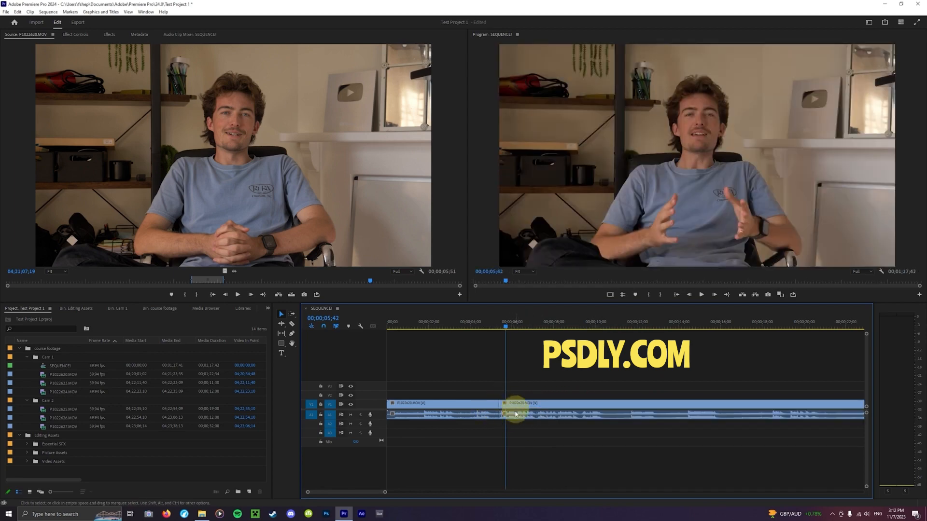
Pull the later interview clip away from the first clip, and undo the last two clip moves
left_click_drag(527, 406, 562, 412)
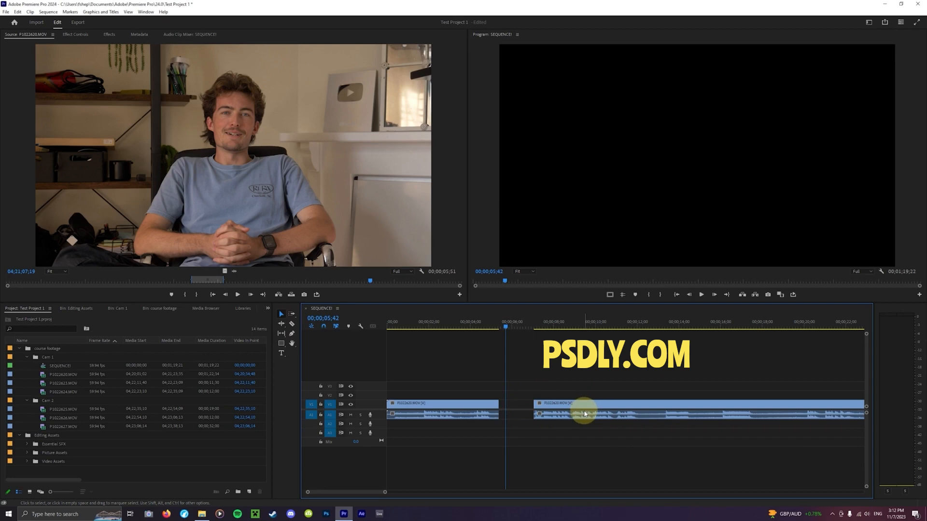
key("ctrl+z")
key("ctrl+z")
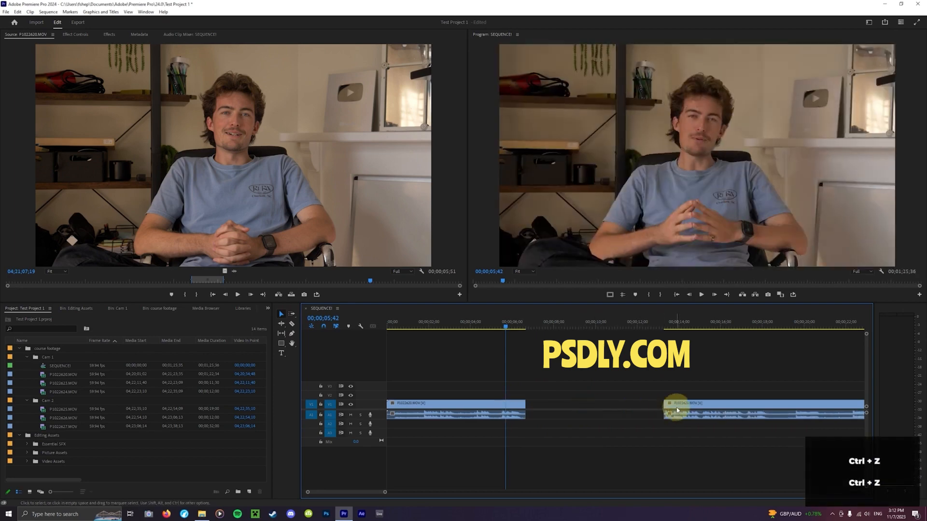
Move the later interview clip onto tracks V2 and A2, overlapping the first clip's end, and set the playhead to 00;00;05;31
left_click_drag(675, 407, 545, 400)
left_click(548, 410)
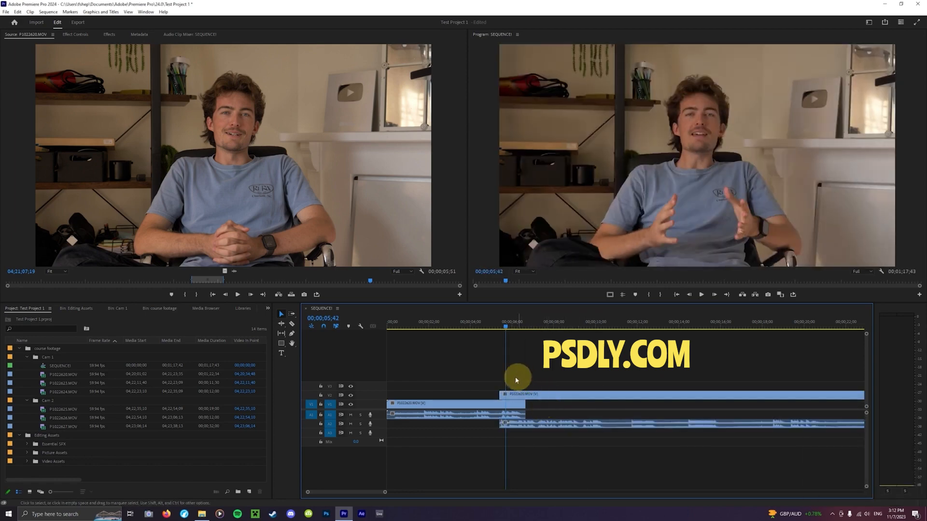
left_click_drag(507, 325, 502, 327)
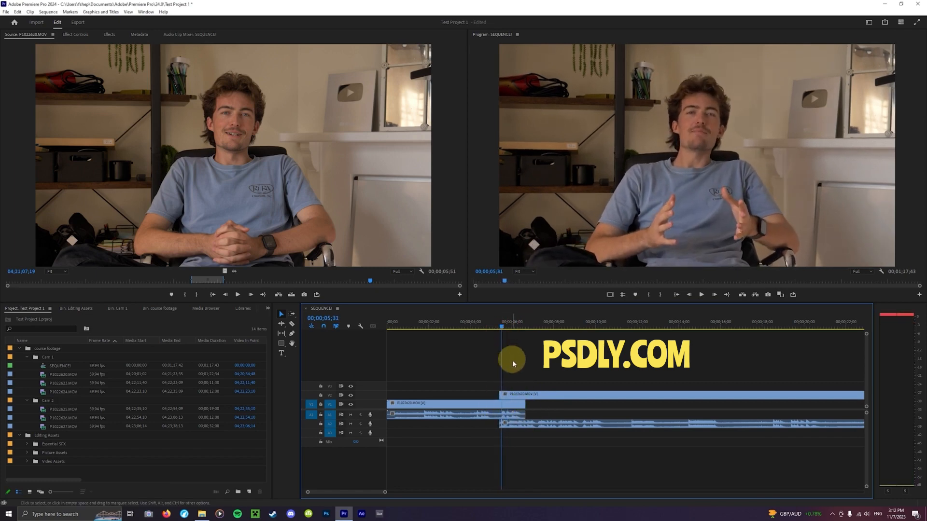
left_click(506, 404)
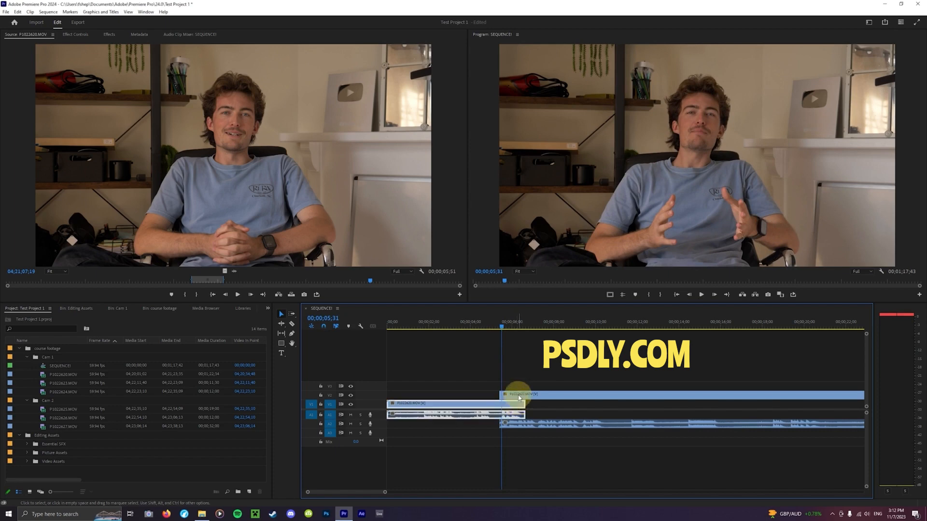
left_click(504, 396)
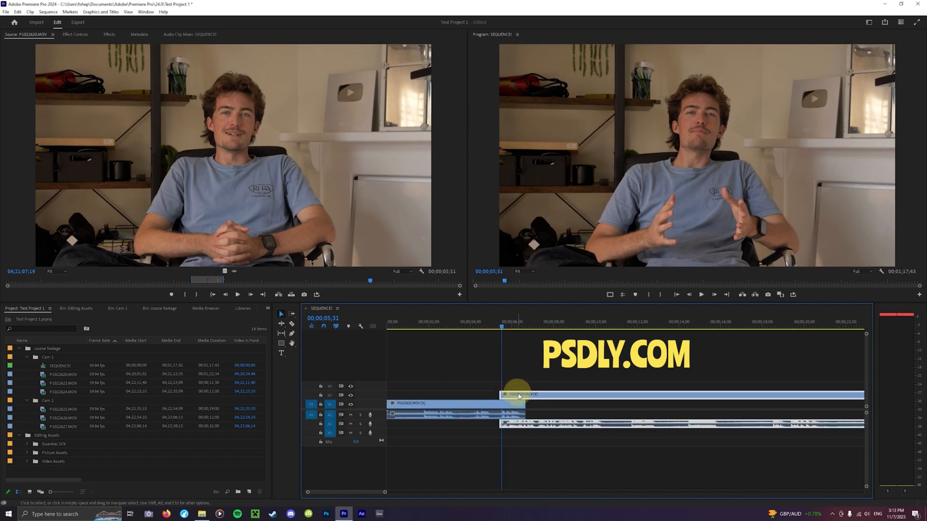
Shift the V2 clip slightly so that it starts at the playhead at 00;00;05;31
left_click_drag(519, 396, 519, 404)
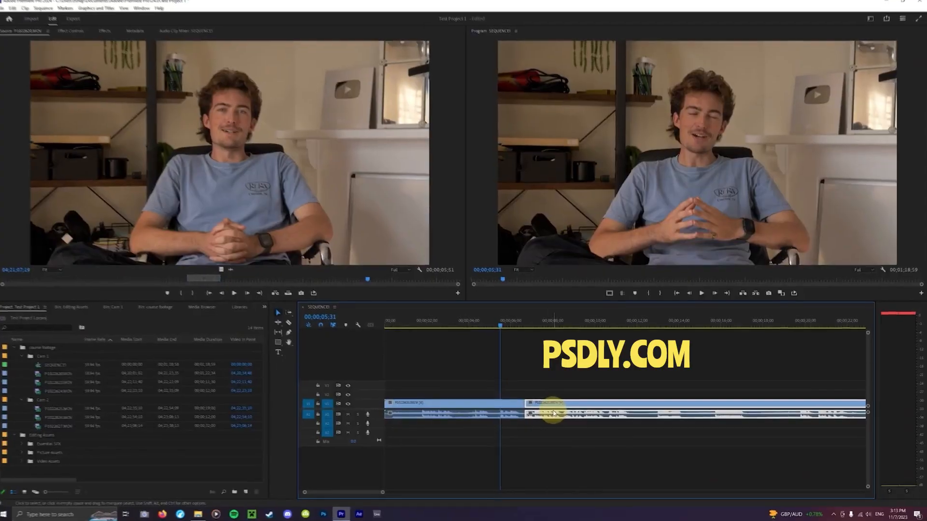
left_click_drag(551, 408, 491, 403)
left_click(493, 352)
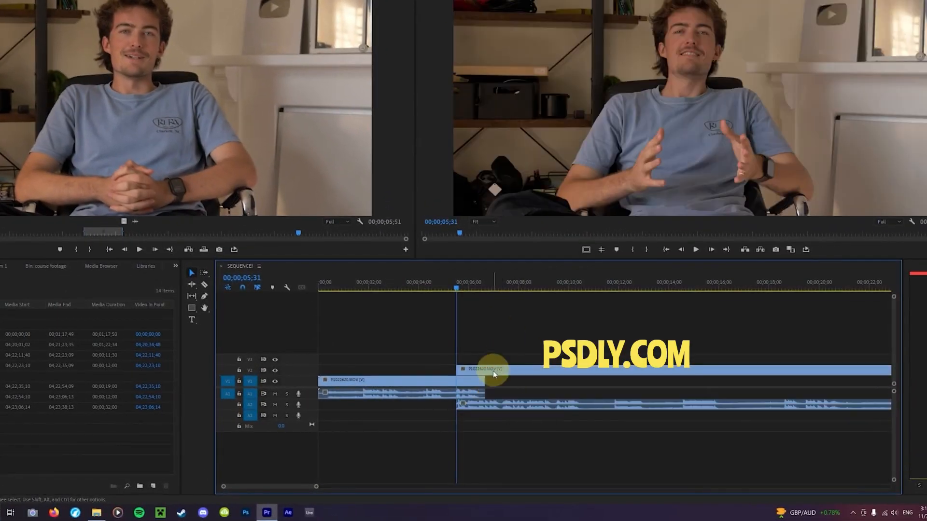
left_click(507, 367)
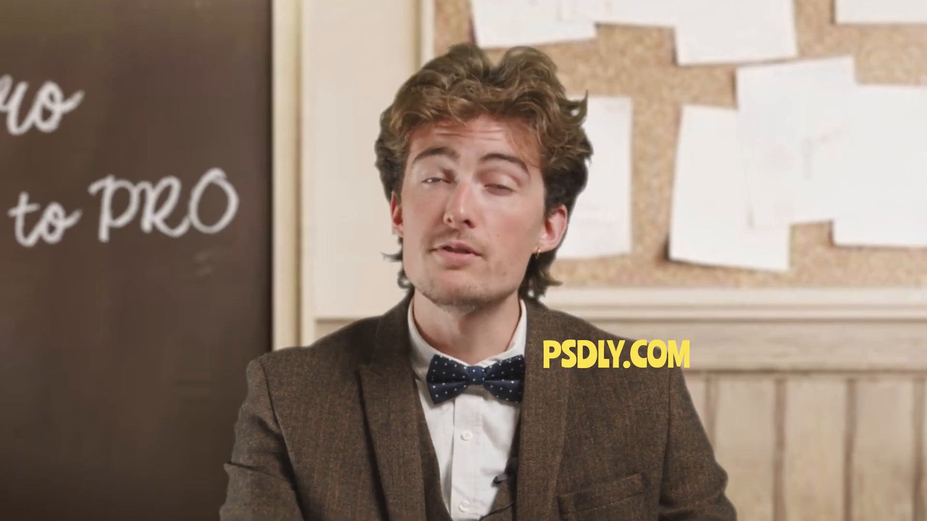
left_click_drag(535, 375, 493, 442)
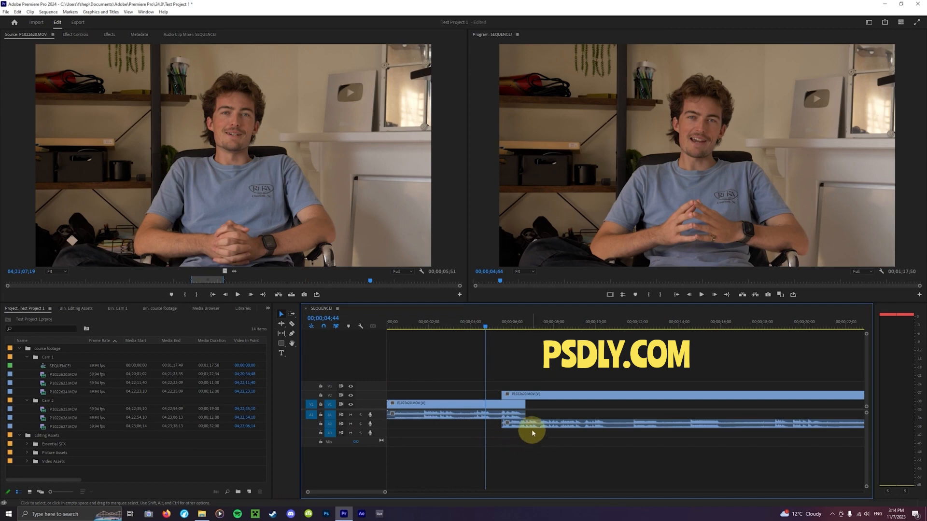
Cut the overlapping clips on both tracks at 00;00;05;58 and delete the short V2 segment before the cut
left_click(510, 327)
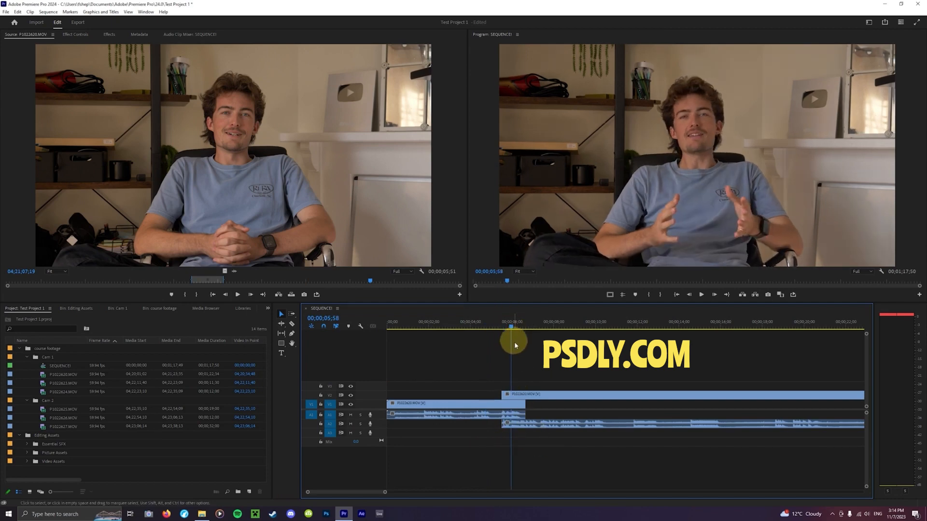
key("c")
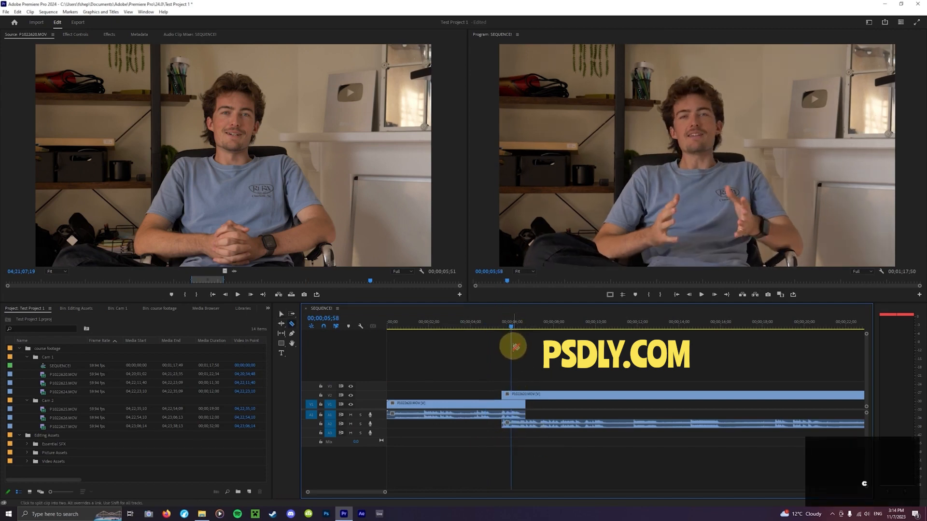
left_click(515, 395)
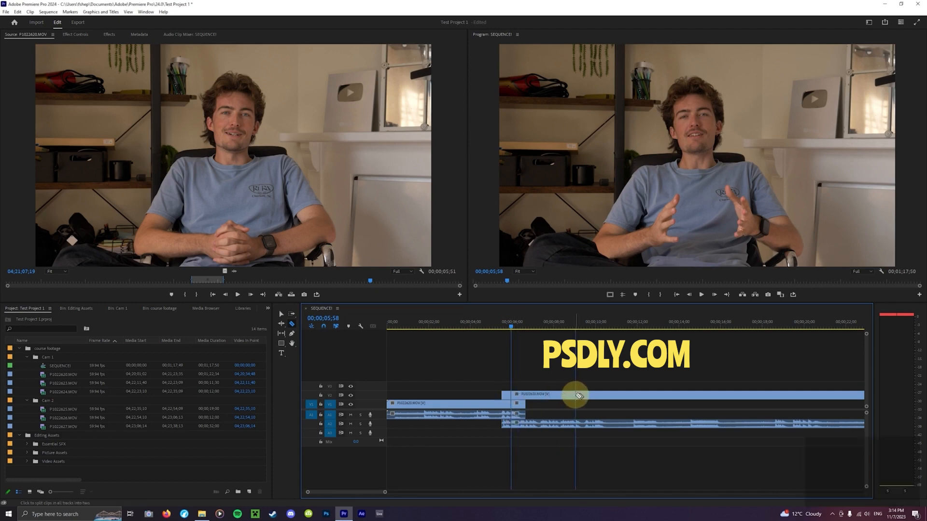
key("v")
left_click(514, 395)
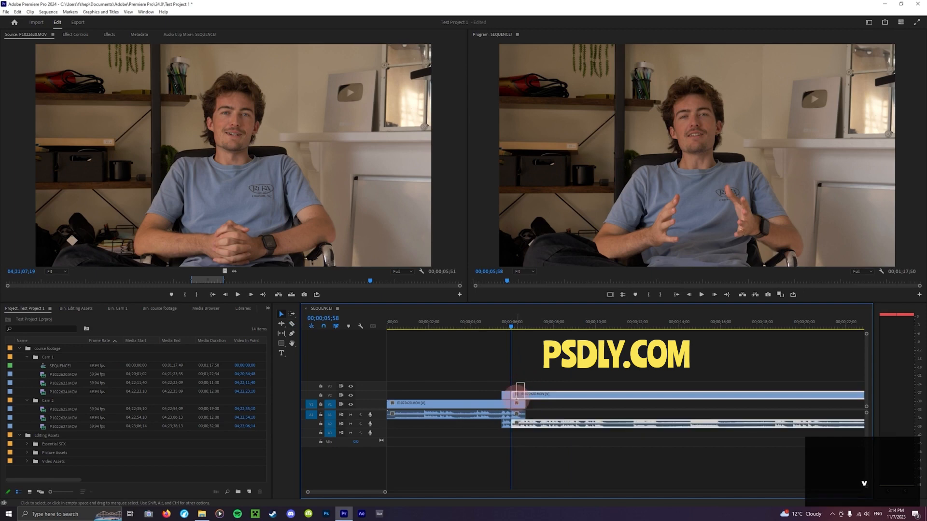
left_click(507, 425)
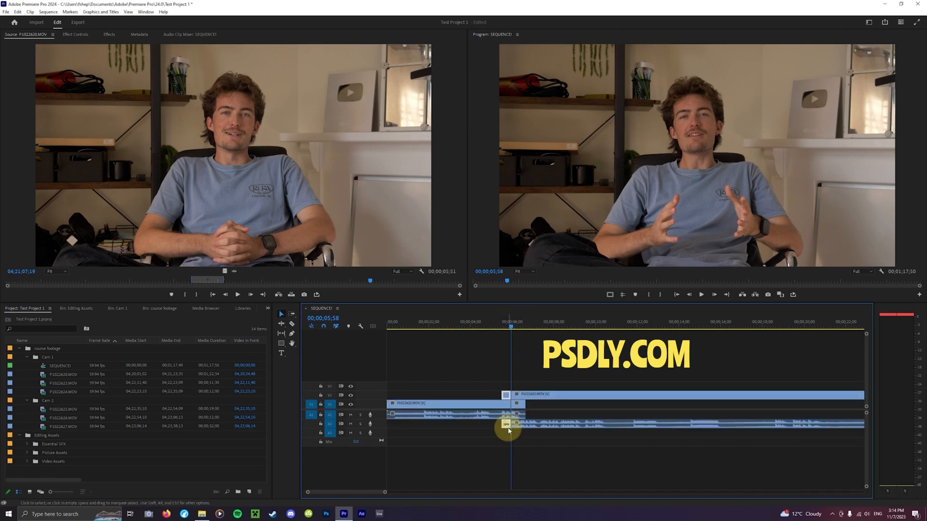
key("Delete")
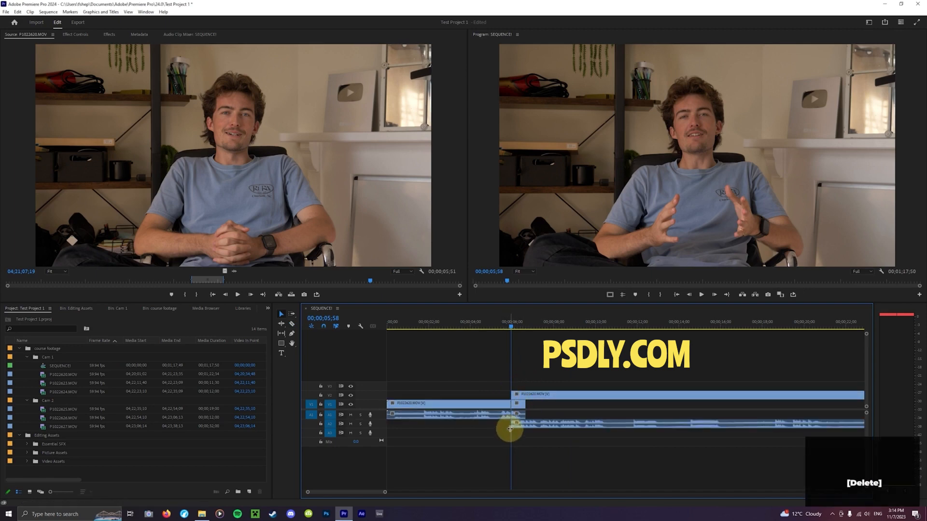
Extend the V2 clip's start back to about 00;00;05;21, and trim it forward to about 00;00;05;28
mouse_move(508, 425)
left_mouse_down()
mouse_move(498, 424)
mouse_move(508, 439)
mouse_move(500, 439)
mouse_move(500, 425)
left_mouse_up()
left_click(510, 426)
left_click(506, 426)
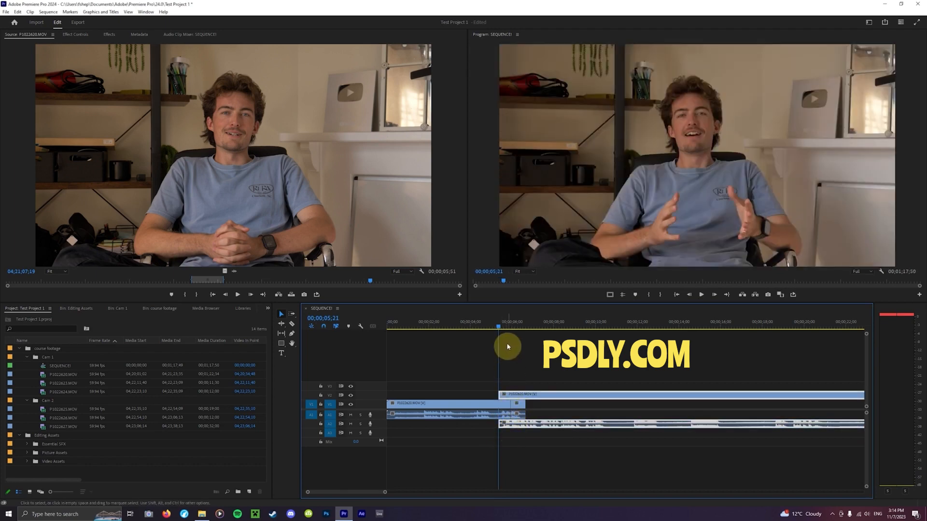
left_click_drag(499, 325, 505, 325)
left_click(524, 356)
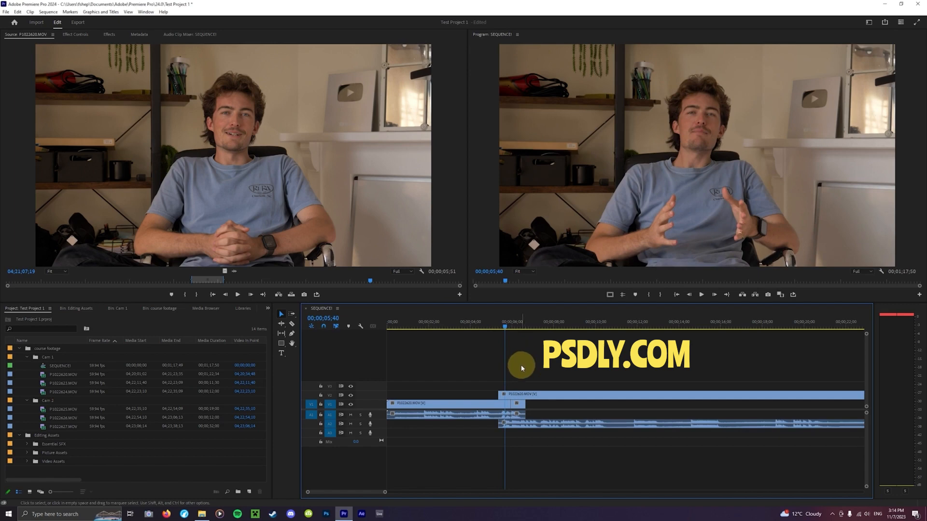
mouse_move(500, 394)
left_mouse_down()
mouse_move(421, 395)
mouse_move(505, 395)
left_mouse_up()
key("equal")
key("equal")
key("equal")
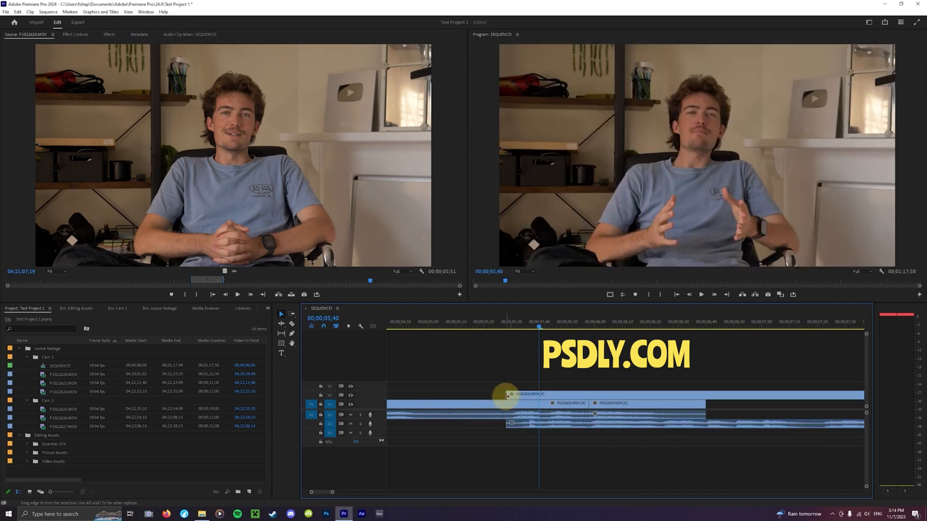
Trim the end of the last V1 segment to 00;00;06;24 and the V2 clip's start to about 00;00;05;31
left_click_drag(704, 405, 663, 407)
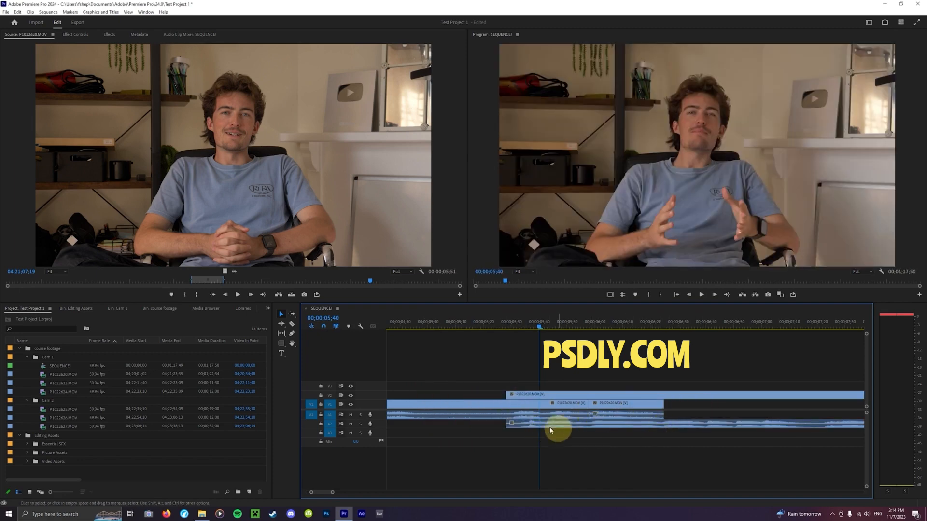
left_click(501, 421)
left_click_drag(501, 422, 514, 422)
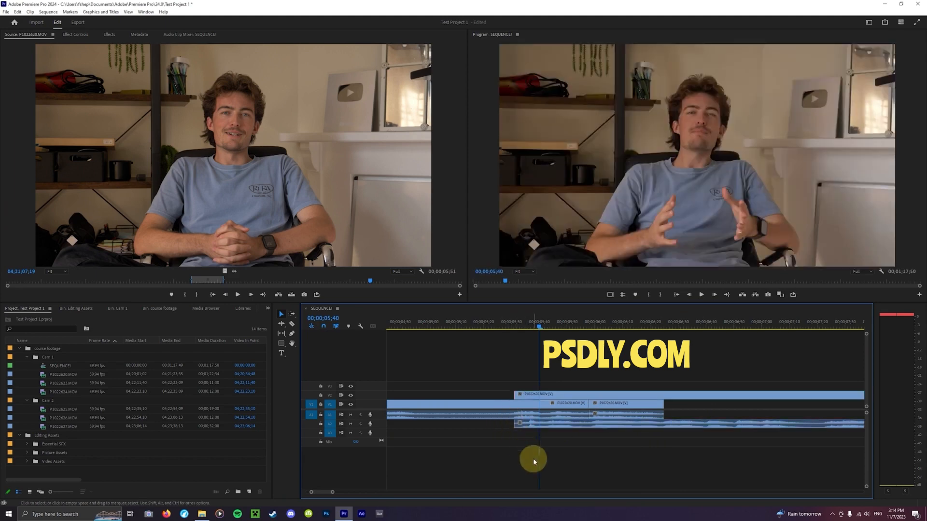
Move the V2 clip onto V1 at the 00;00;05;58 cut, replacing the segment there, and roll the edit point between both clips later
left_click(647, 408)
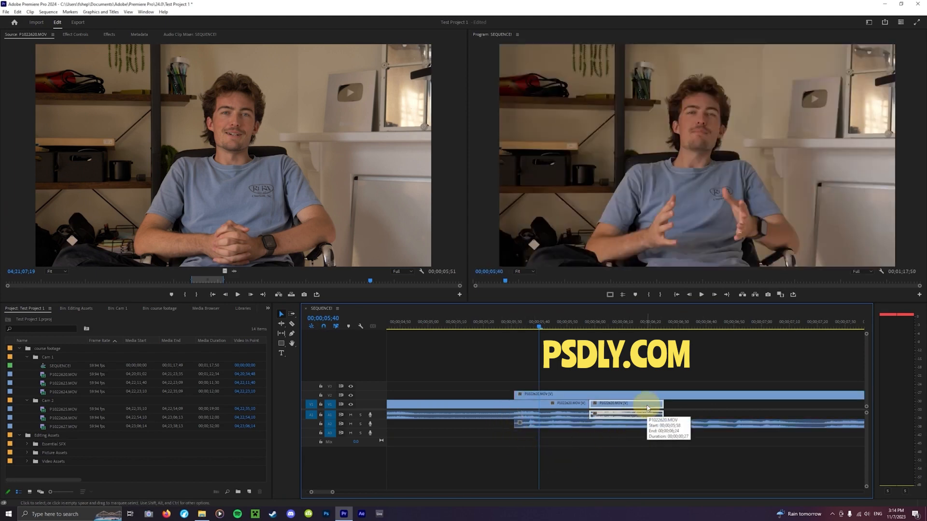
mouse_move(597, 410)
left_mouse_down()
mouse_move(673, 393)
mouse_move(674, 408)
mouse_move(600, 407)
mouse_move(597, 399)
left_mouse_up()
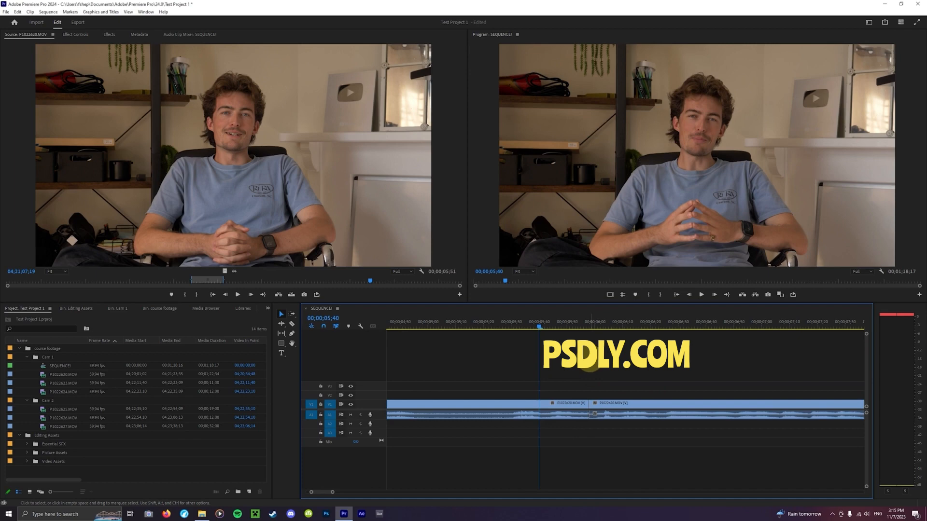
key("n")
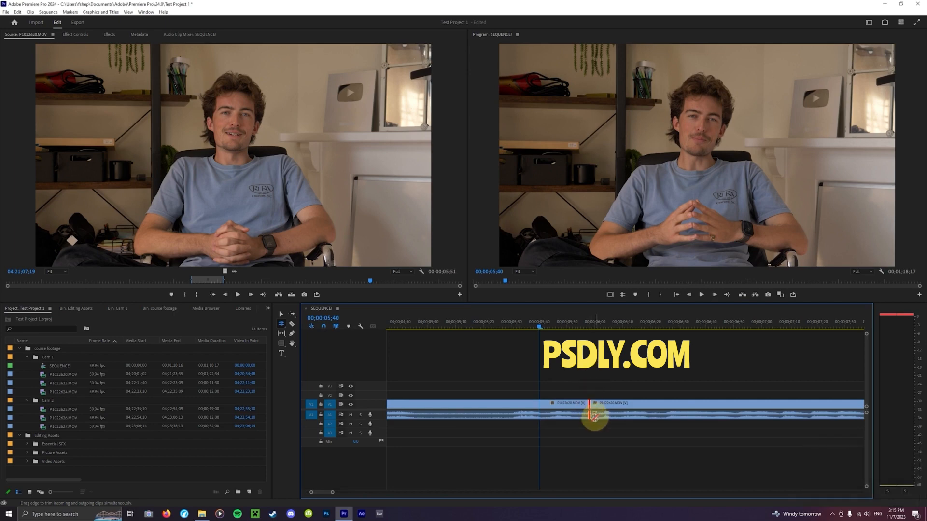
left_click_drag(590, 407, 777, 408)
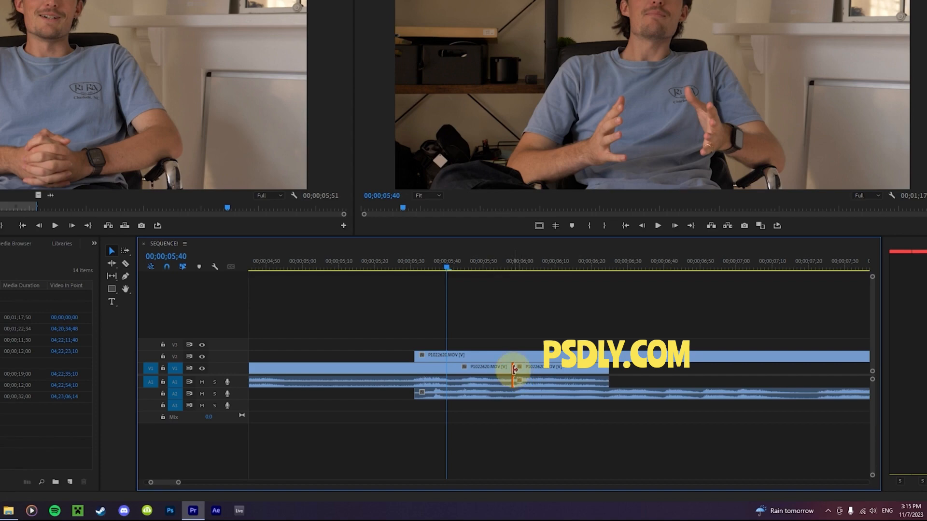
Delete the through edit at about 00;00;05;58 on V1, undo that, and rejoin the segments with Join Through Edits
left_click(513, 369)
key("BackSpace")
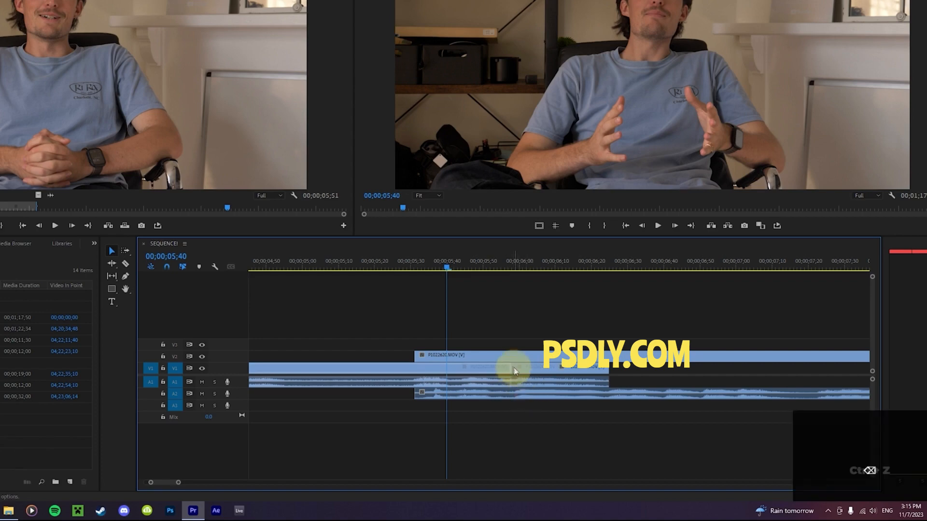
key("ctrl+z")
right_click(513, 371)
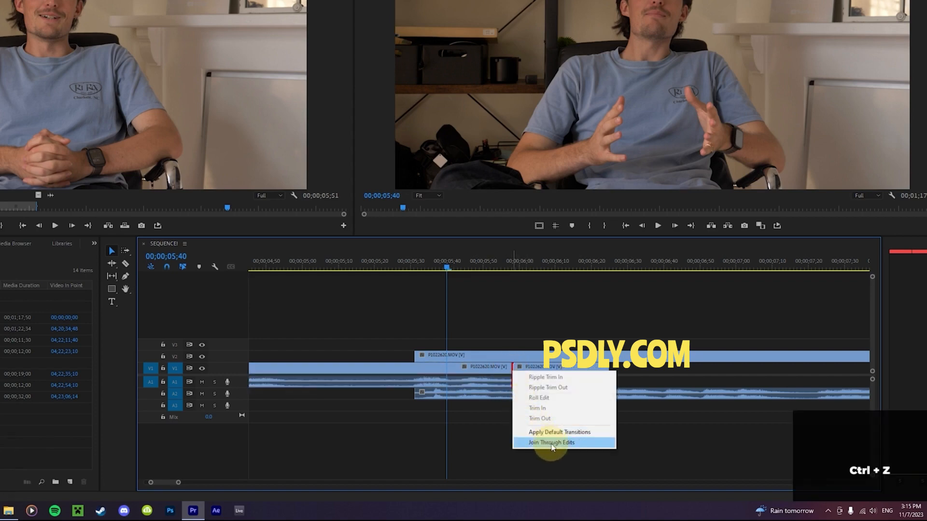
left_click(564, 443)
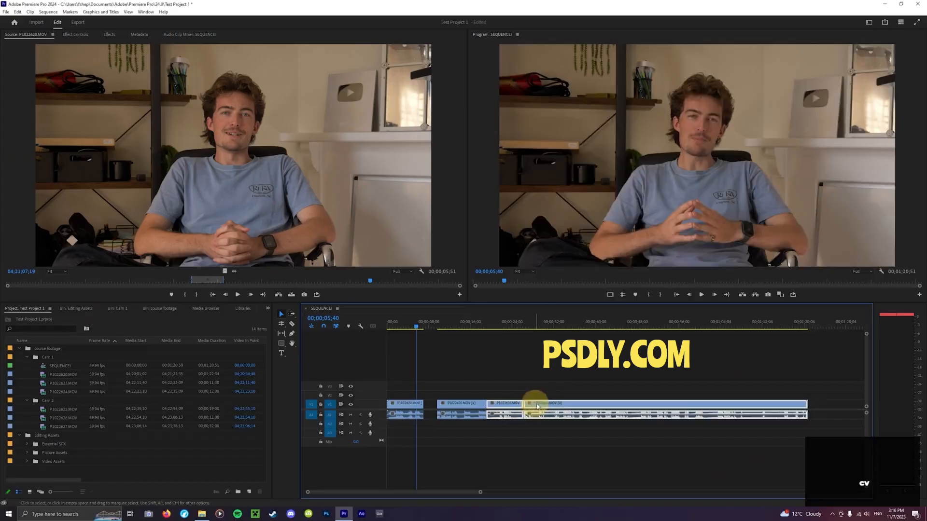
Split the interview footage on V1 into four clips and spread them apart with gaps in between
left_click(565, 395)
left_click_drag(565, 394, 580, 396)
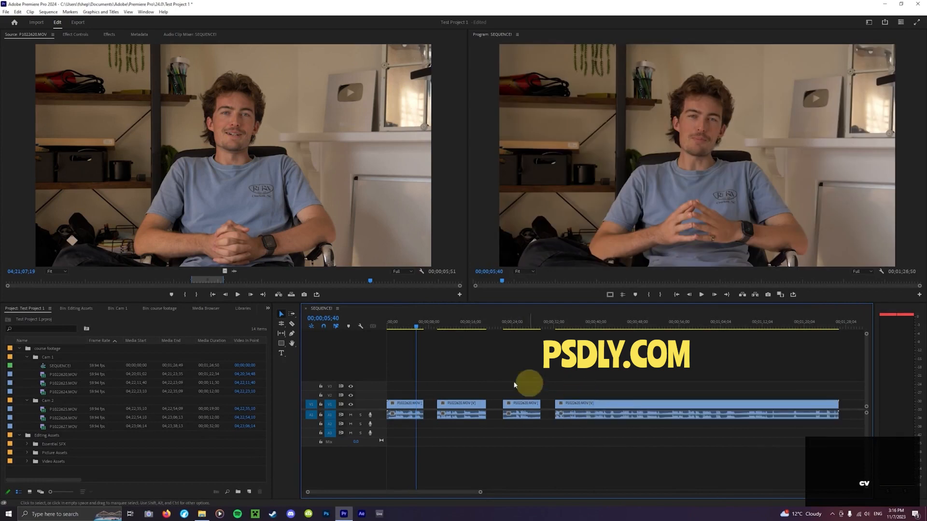
Build up a selection of all four interview clips on V1, and clear the selection
left_click_drag(429, 384, 601, 441)
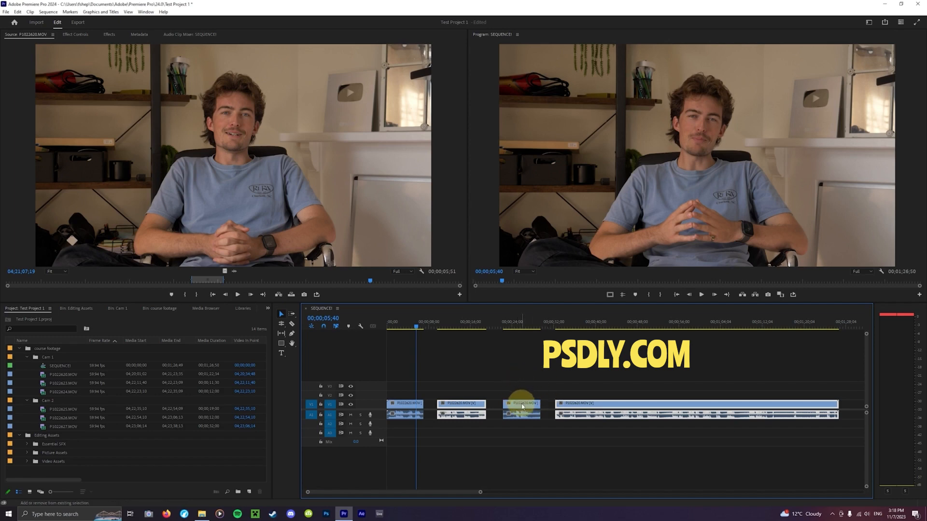
left_click(522, 406, "shift")
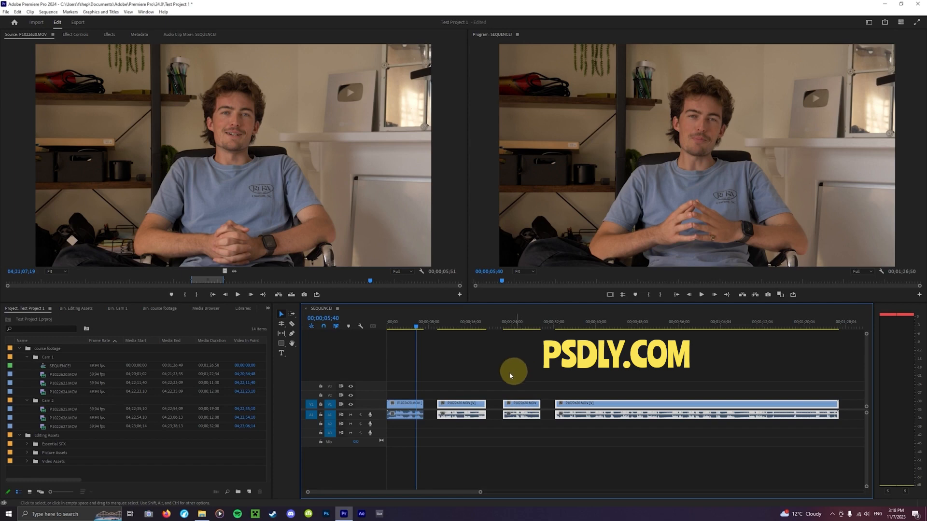
left_click(408, 403, "shift")
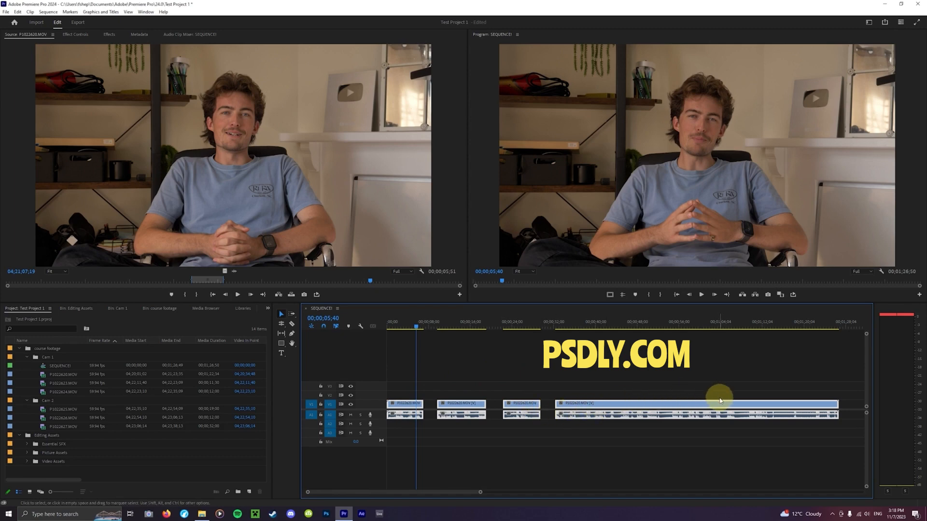
left_click_drag(595, 404, 559, 404)
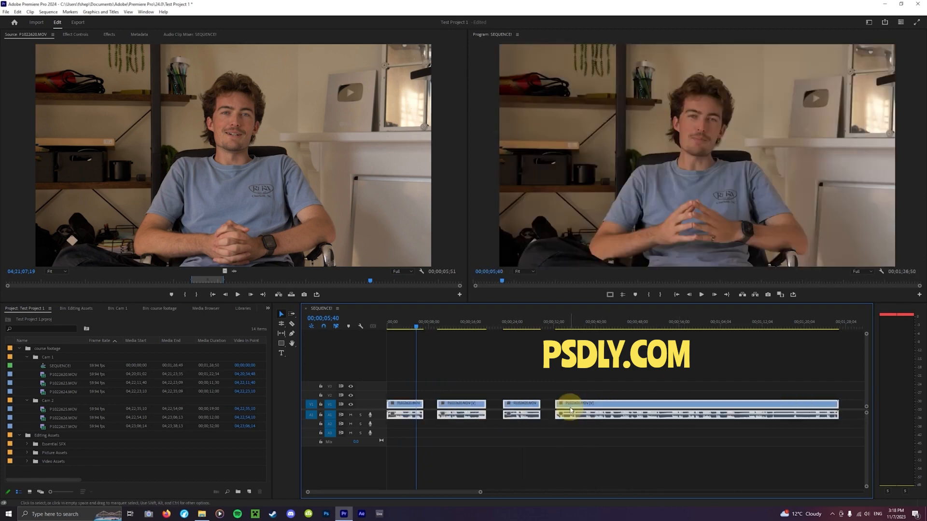
left_click(561, 383)
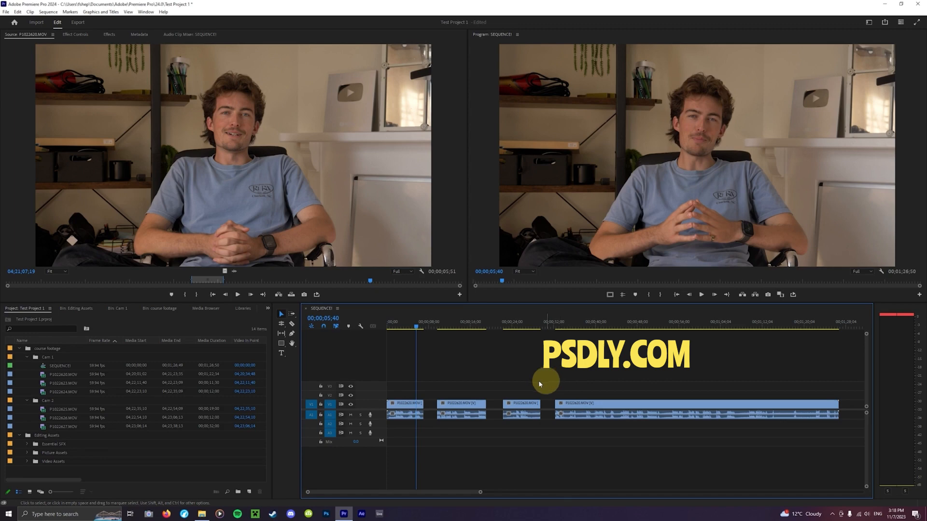
Use Track Select Forward to select the clips from the second, third and fourth clip onward, and clear the selection
key("a")
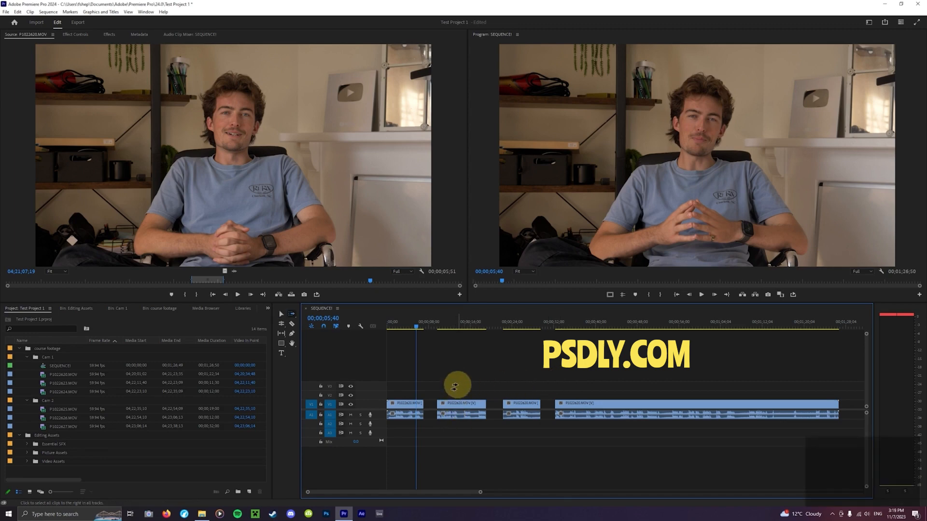
left_click(453, 386)
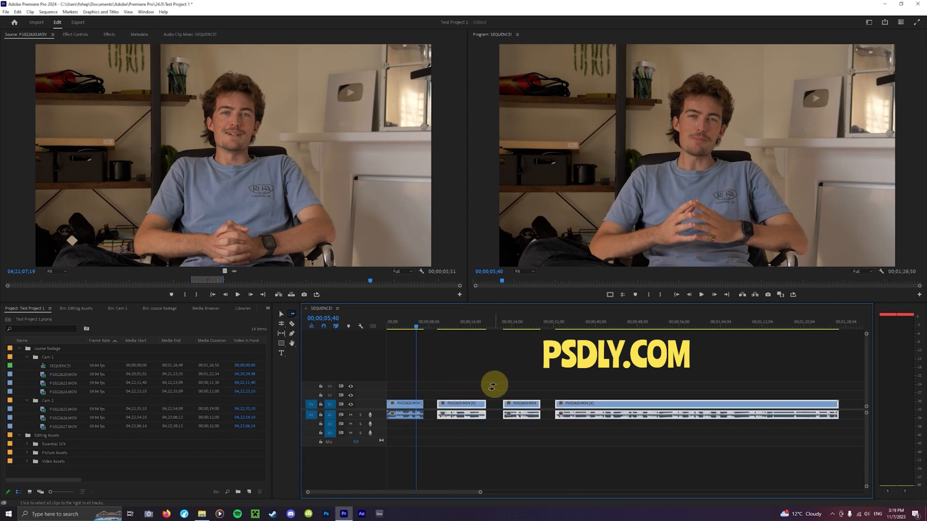
left_click(512, 386)
left_click(568, 385)
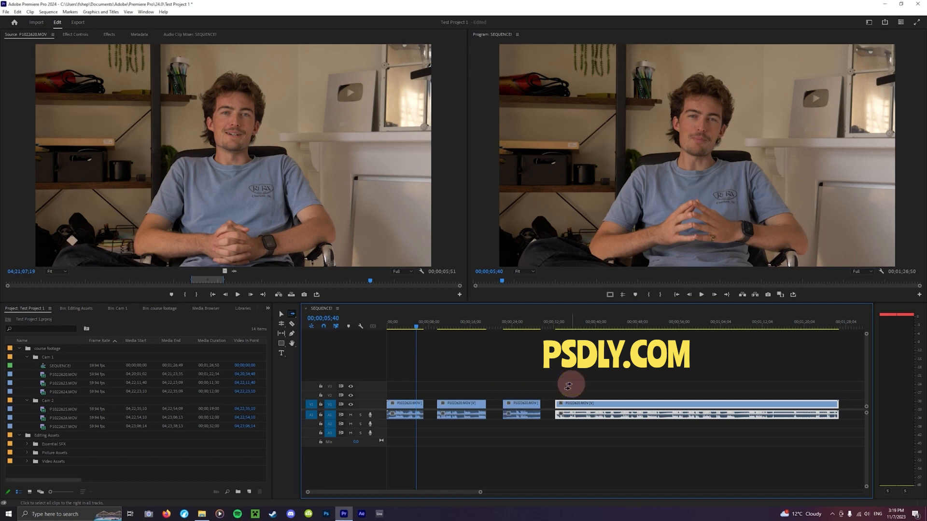
key("v")
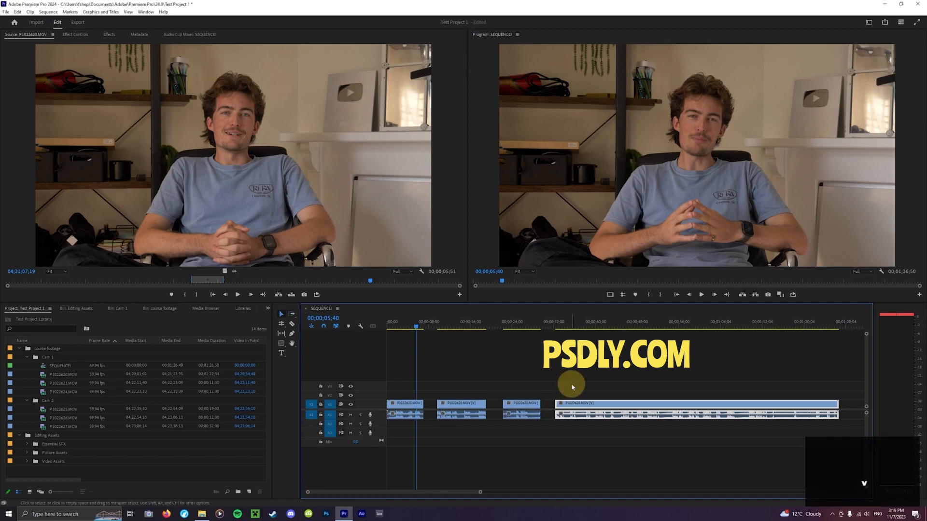
left_click(572, 385)
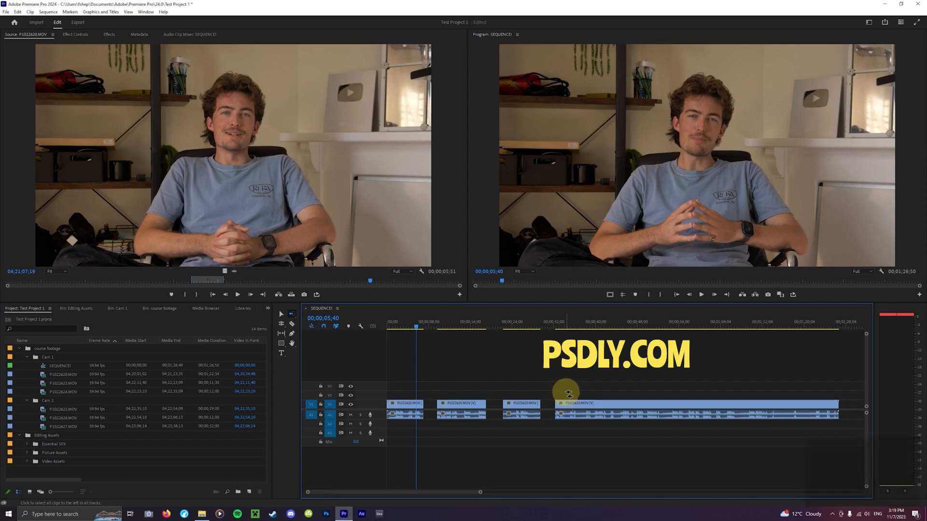
Use Track Select Backward to select the clips back from the second and the first clip, and clear the selection
left_click(471, 388)
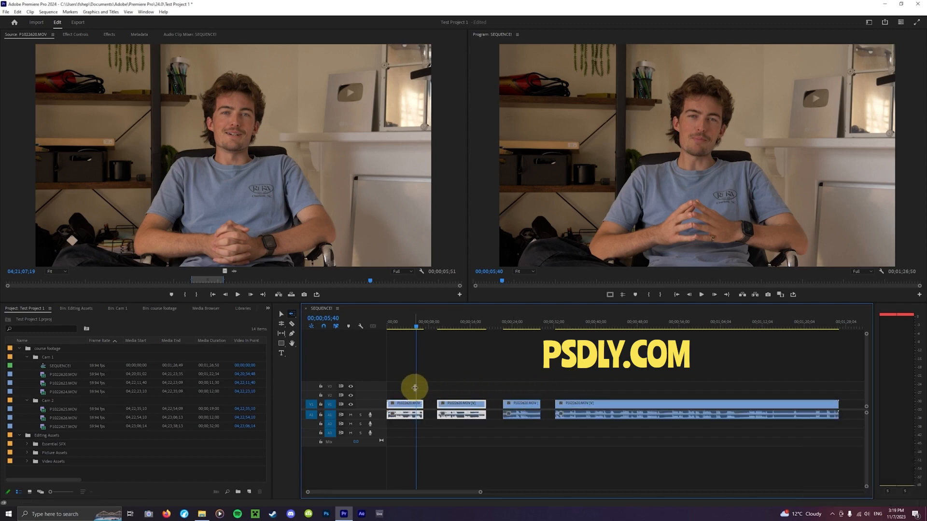
left_click(416, 390)
key("v")
left_click(455, 396)
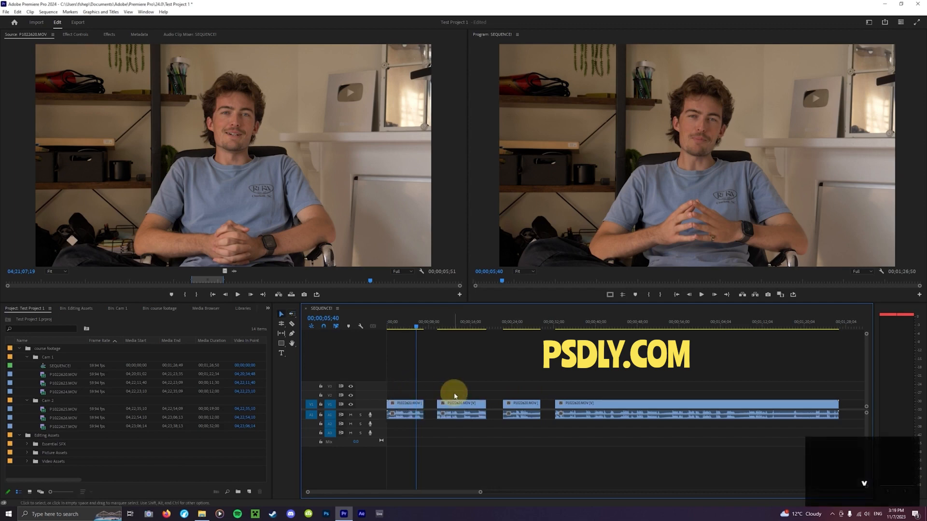
Undo the recent splits, gaps and layering edits until two interview clips sit back to back on V1
key("ctrl+z")
key("ctrl+z")
key("ctrl+z")
key("ctrl+z")
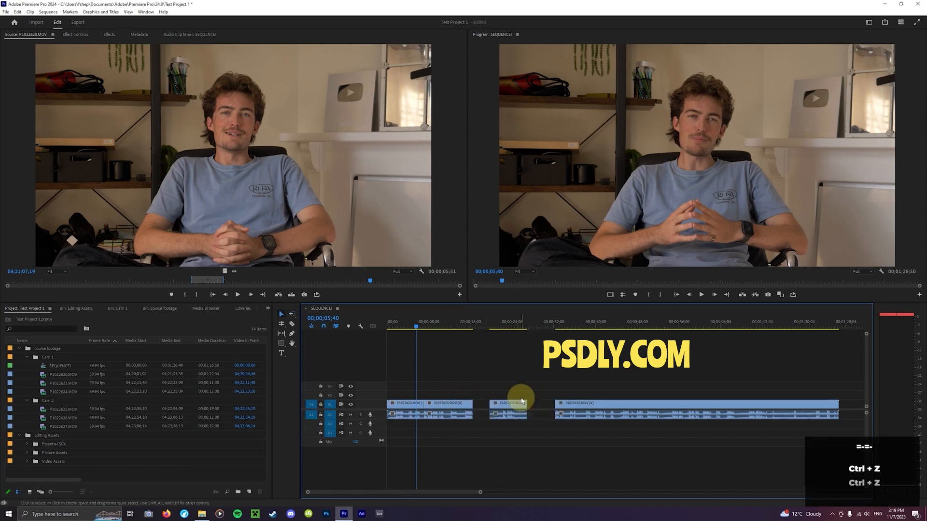
key("ctrl+z")
key("ctrl+z")
key("ctrl+z")
key("ctrl+z")
key("ctrl+z")
key("ctrl+z")
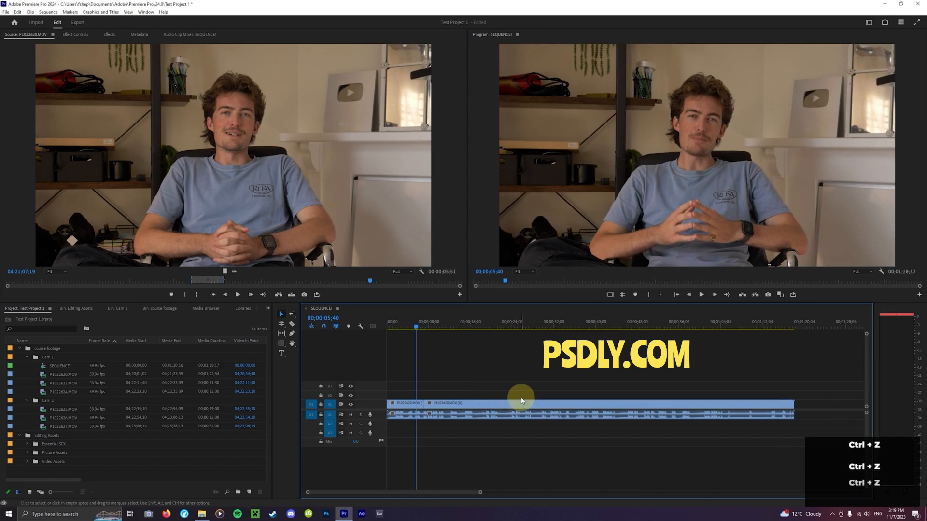
key("ctrl+z")
key("ctrl+z")
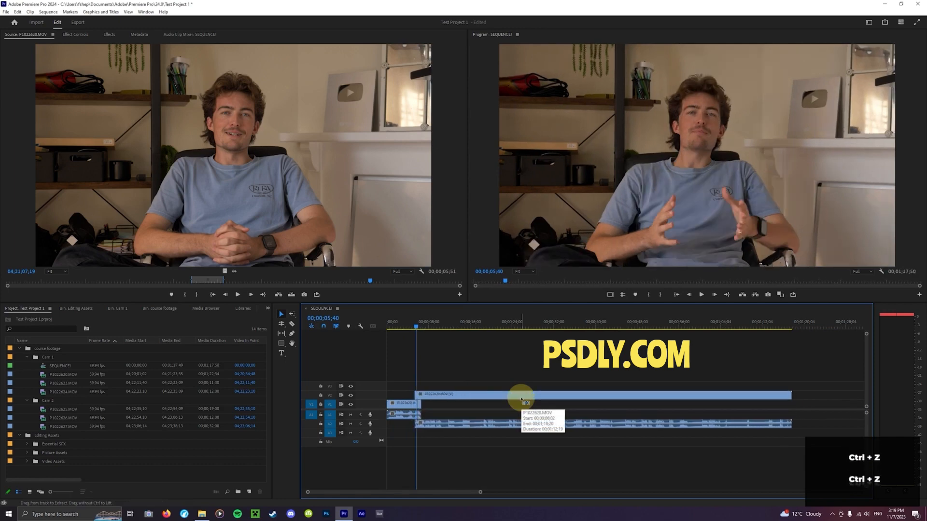
key("ctrl+z")
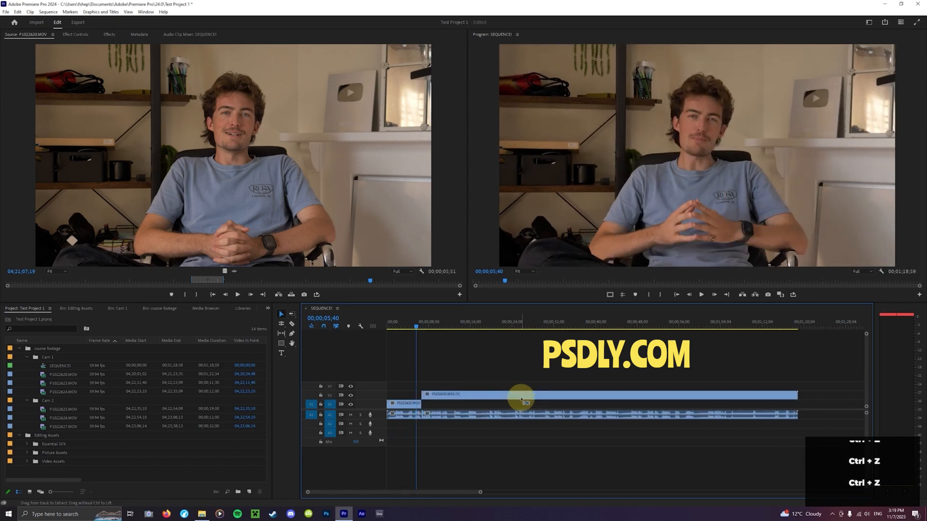
left_click(520, 400)
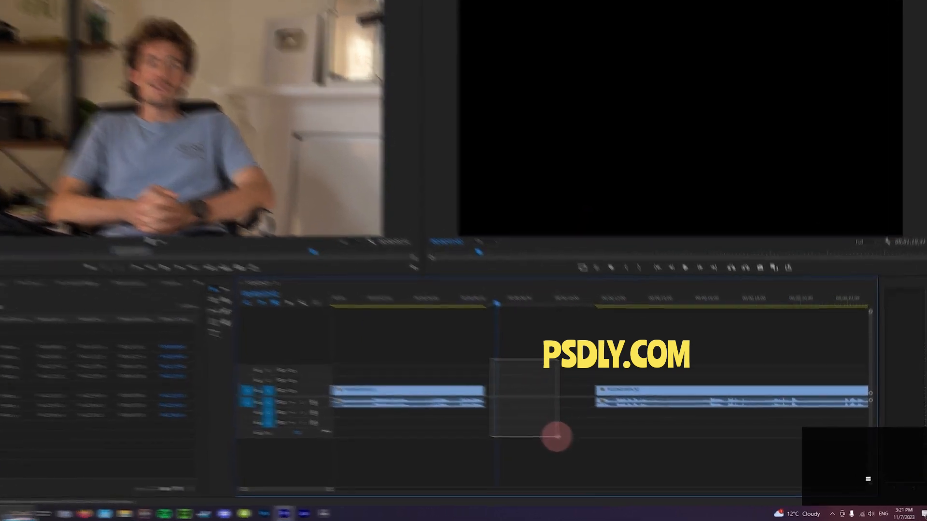
Move the second interview clip on V1 back against the first to close the gap, and undo the move
mouse_move(557, 437)
left_mouse_down()
mouse_move(585, 428)
mouse_move(589, 437)
mouse_move(530, 412)
mouse_move(542, 432)
left_mouse_up()
left_click(599, 372)
left_click_drag(599, 372, 469, 377)
left_click(467, 425)
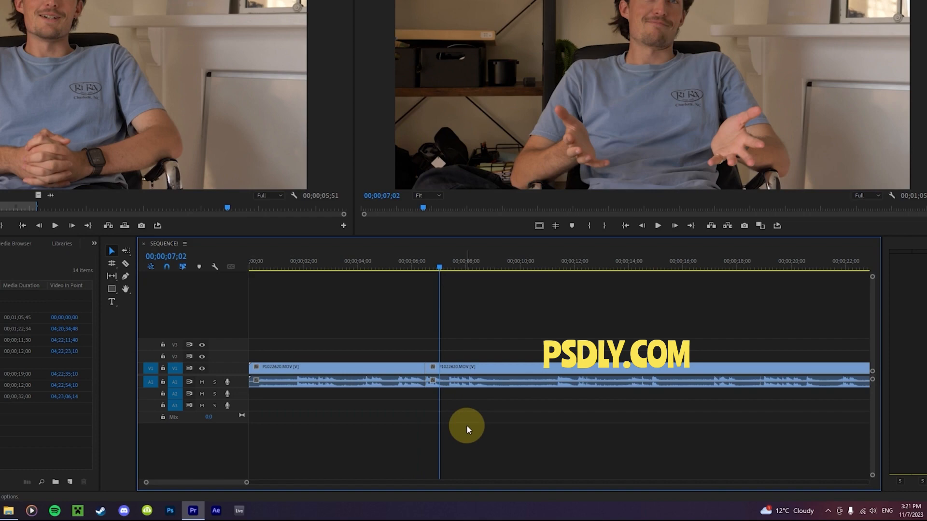
key("ctrl+z")
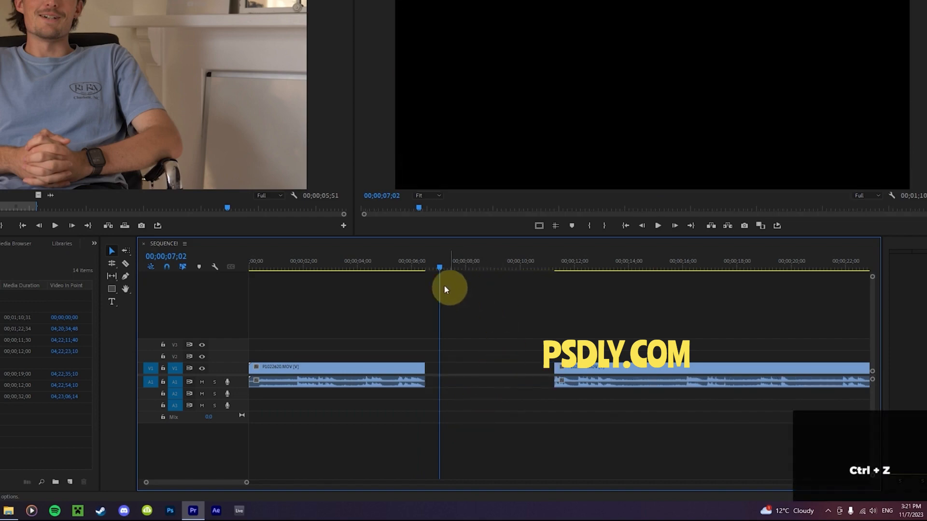
Ripple delete the gap between the two interview clips on V1, with the playhead at 00;00;06;39
left_click(421, 265)
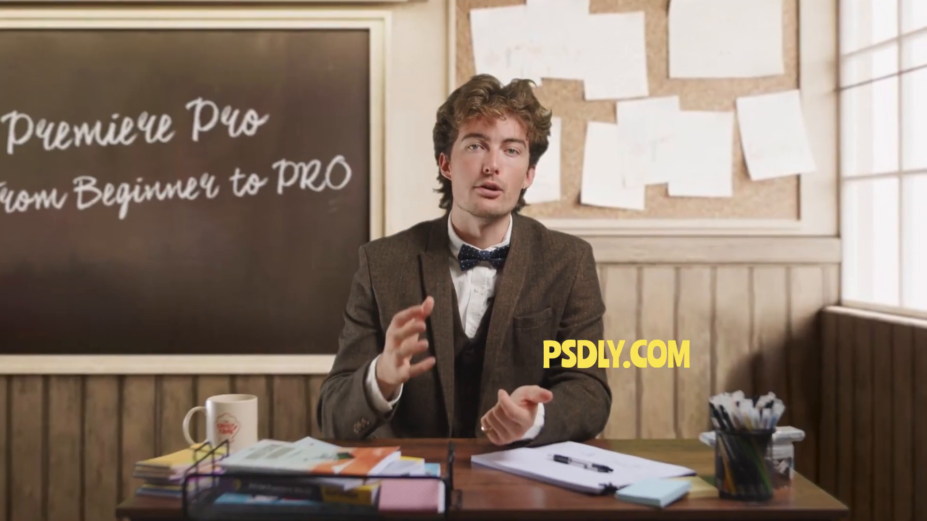
key("ctrl+z")
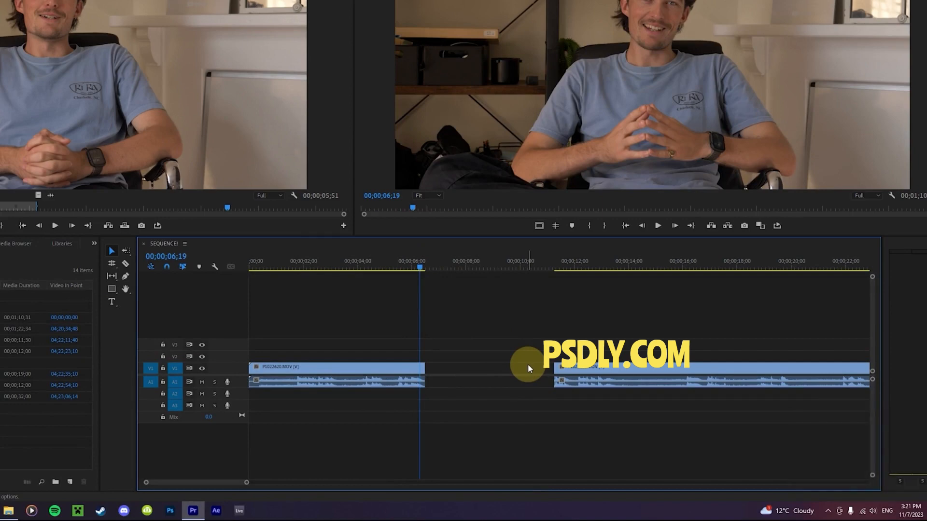
left_click(429, 267)
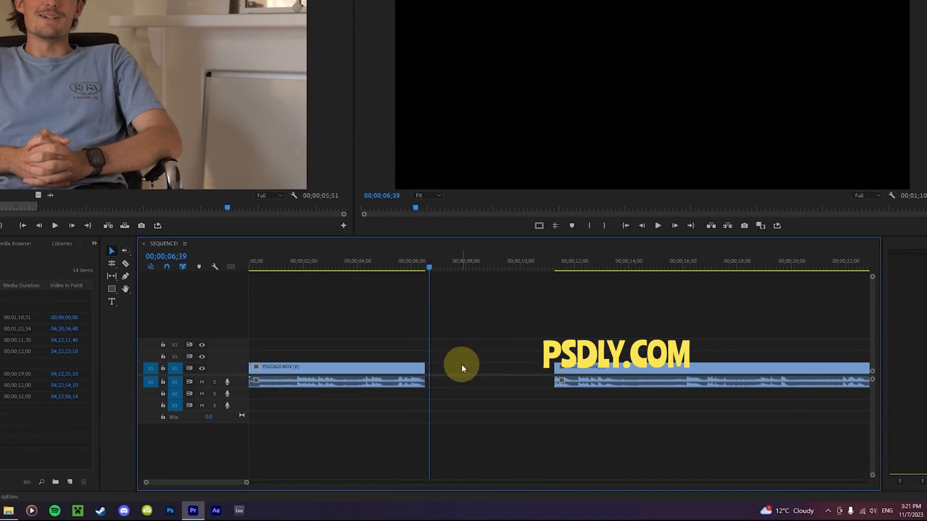
left_click(491, 370)
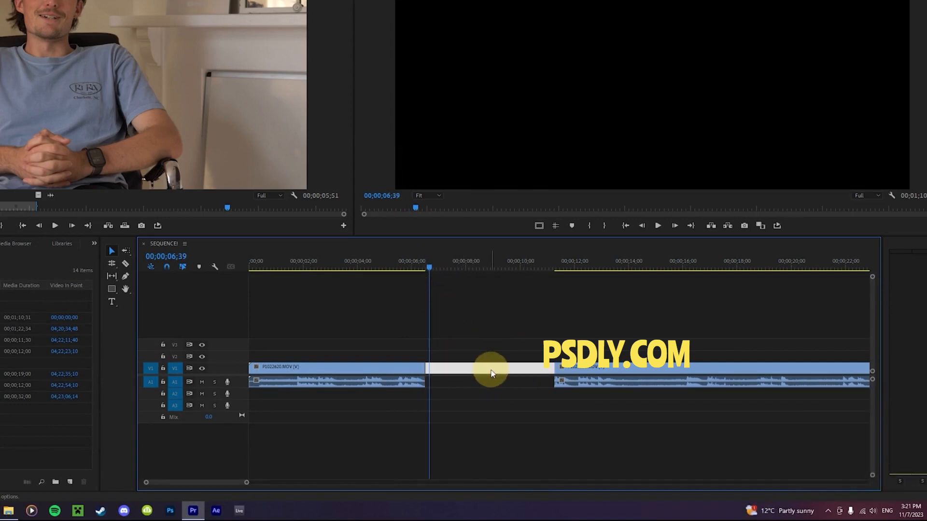
key("Delete")
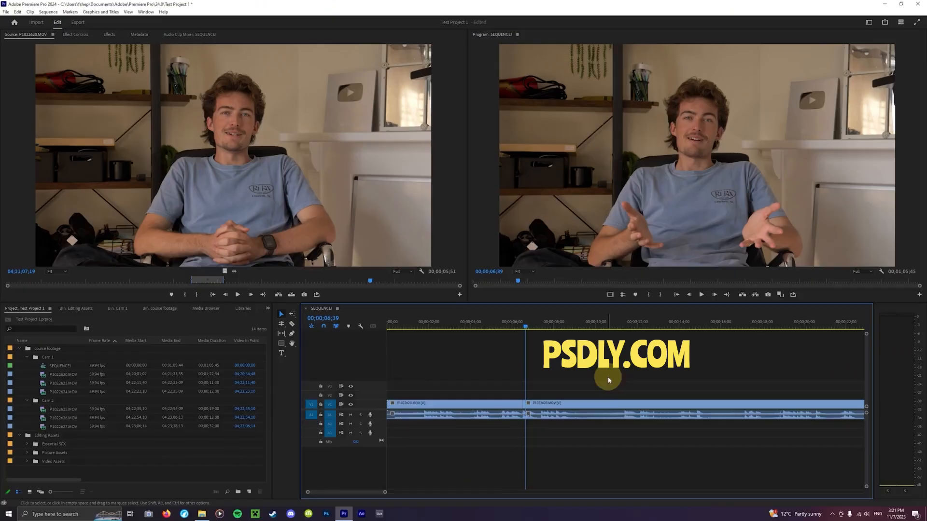
Unlink the video and audio of the second interview clip and clear the selection
left_click(620, 406)
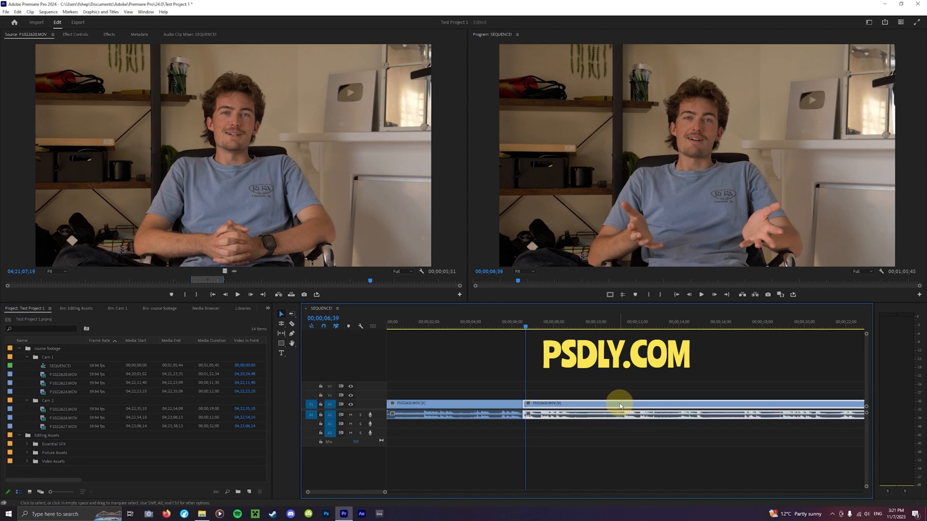
scroll(620, 406, "down", 2)
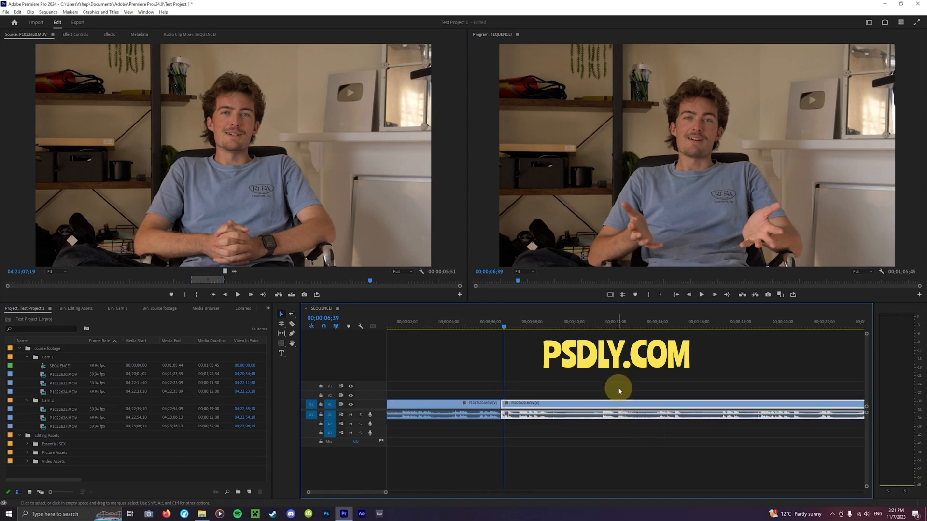
left_click(620, 390)
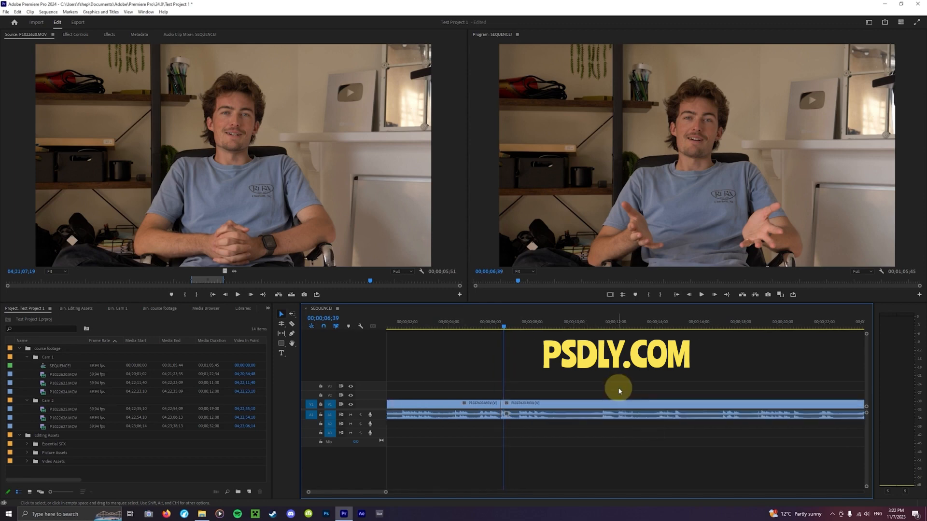
right_click(571, 405)
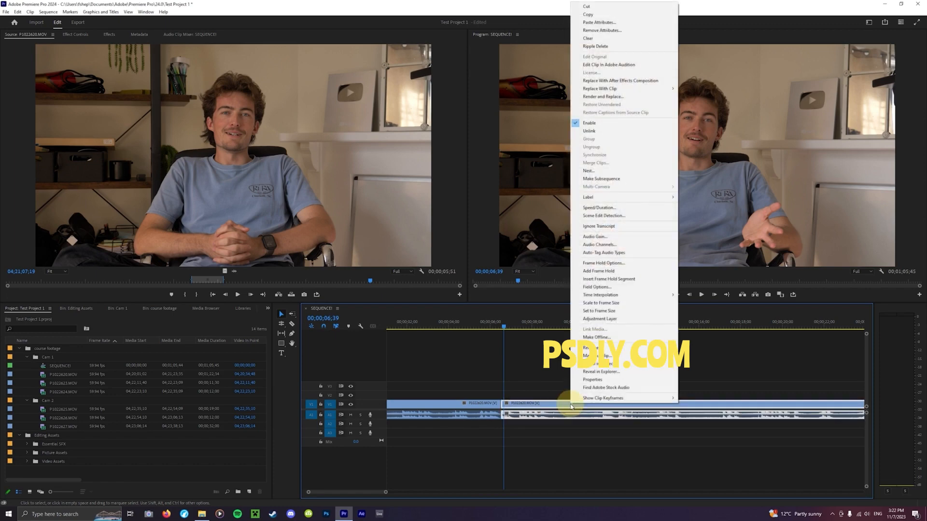
left_click(605, 132)
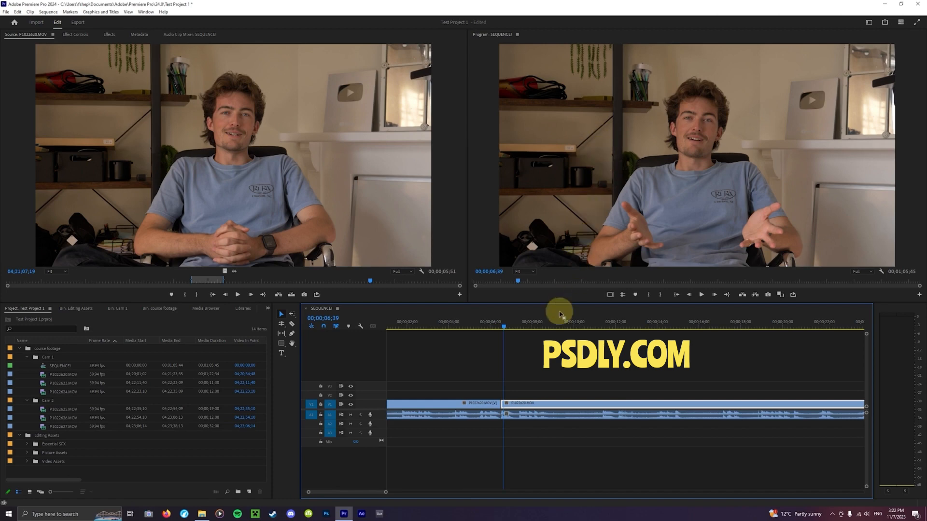
left_click(536, 387)
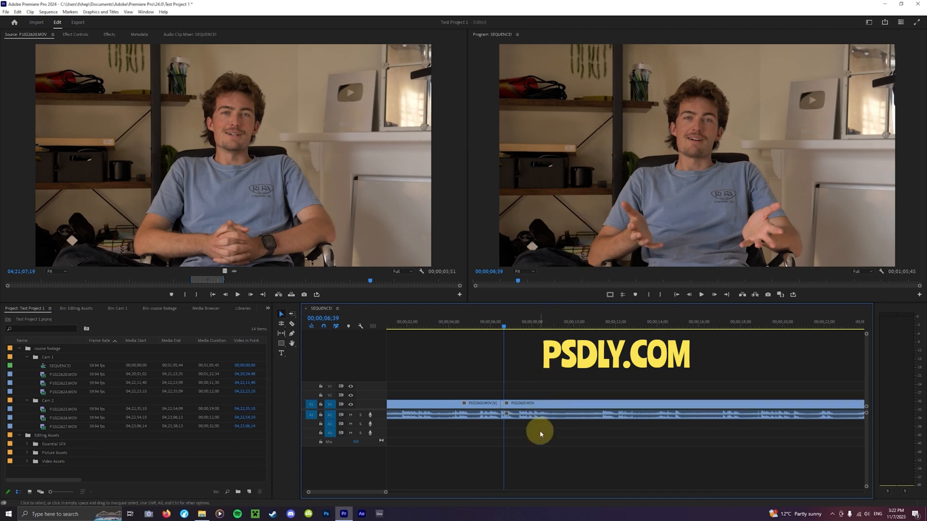
Select the second clip's unlinked video and audio parts alternately to check that each can be picked separately
left_click(541, 417)
left_click(550, 407)
left_click(553, 416)
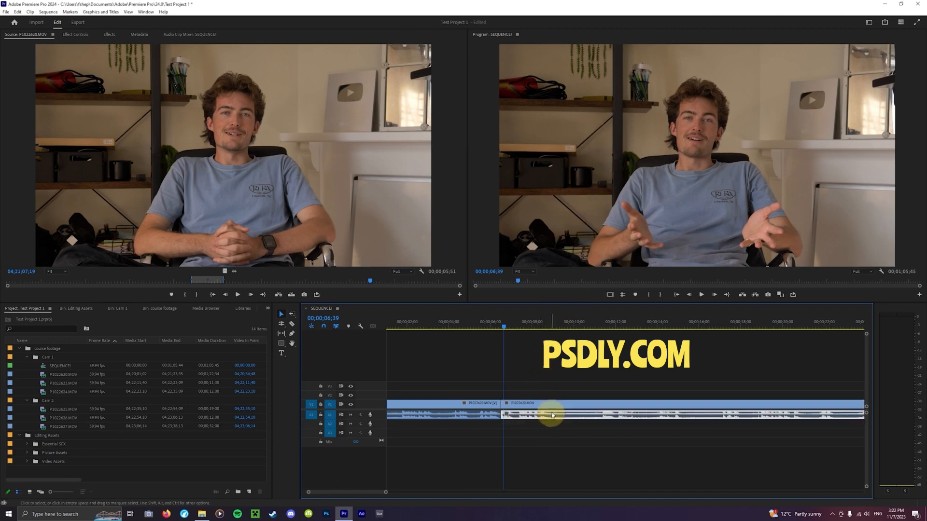
left_click(554, 405)
left_click(556, 416)
left_click(557, 405)
left_click(558, 415)
left_click(559, 407)
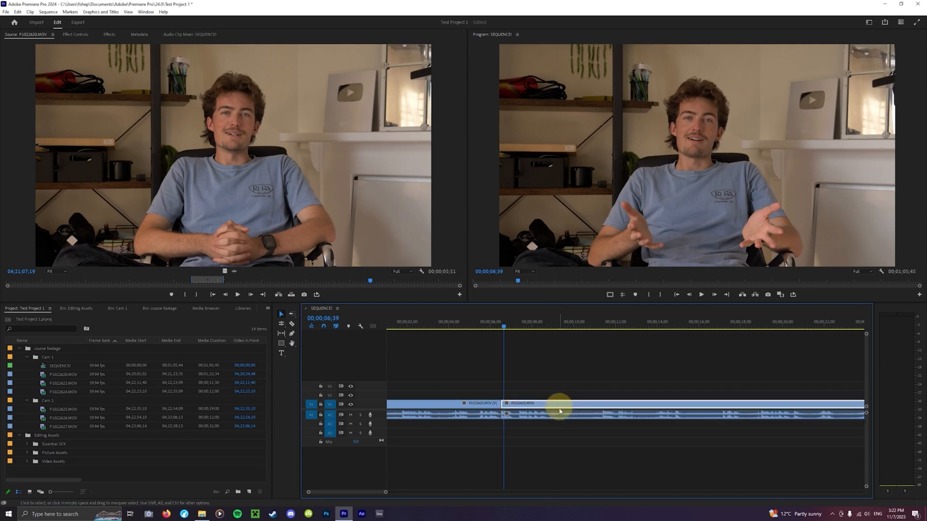
left_click(559, 416)
left_click(560, 404)
left_click(561, 416, "shift")
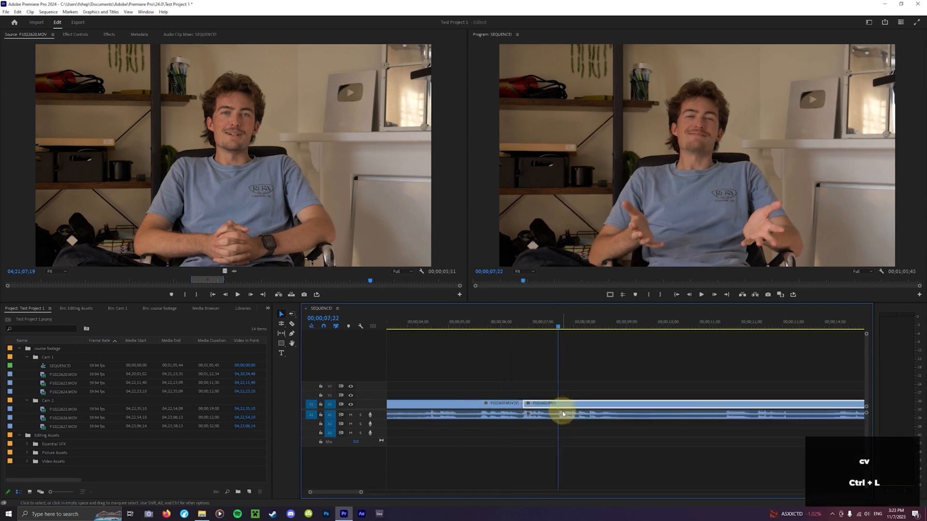
Shift the second clip's unlinked audio on A1 about 24 frames later and reposition the playhead near the cut
left_click_drag(563, 416, 580, 416)
left_click(553, 328)
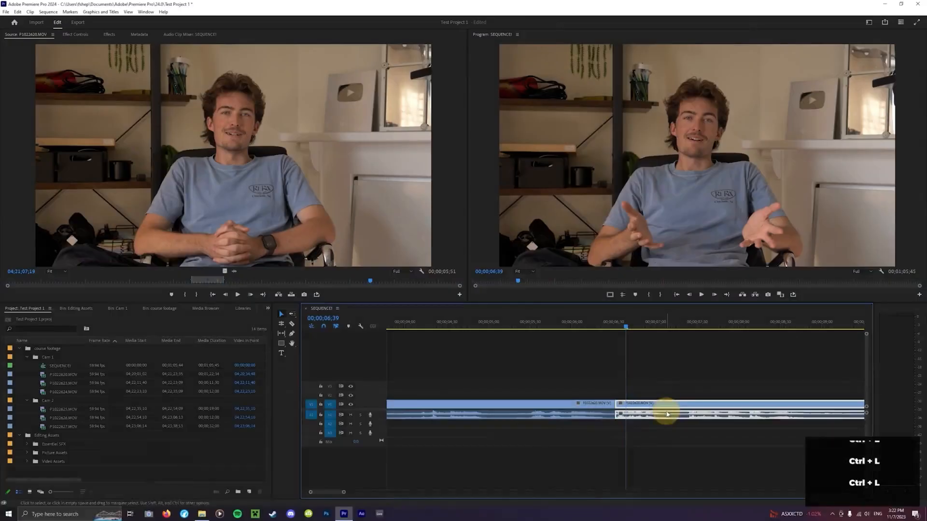
Select the second clip's video and audio parts together and link them again
left_click(646, 275)
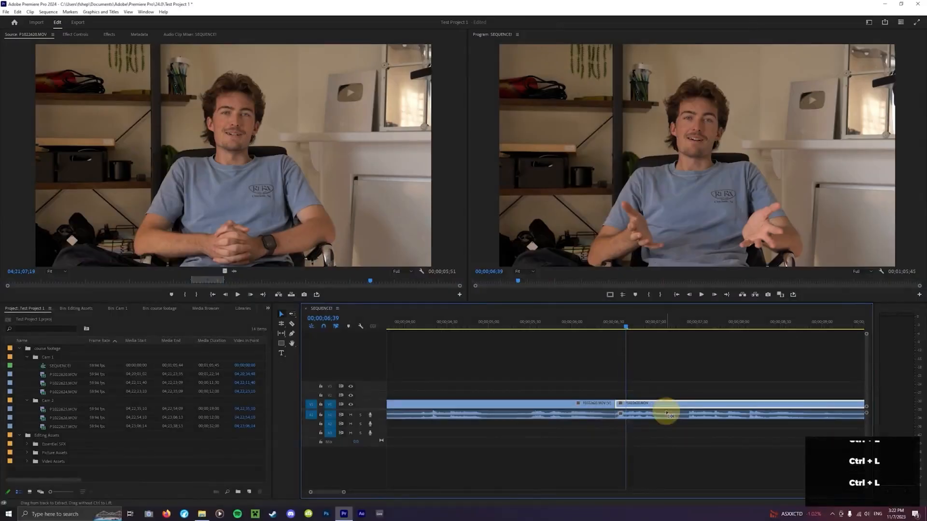
left_click(664, 230)
key("minus")
key("minus")
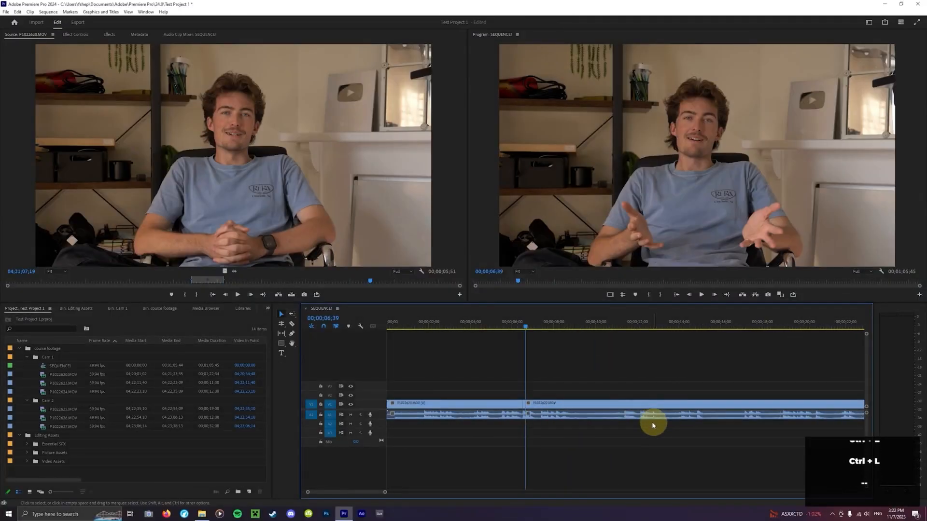
key("equal")
scroll(642, 425, "down", 1)
scroll(642, 424, "down", 1)
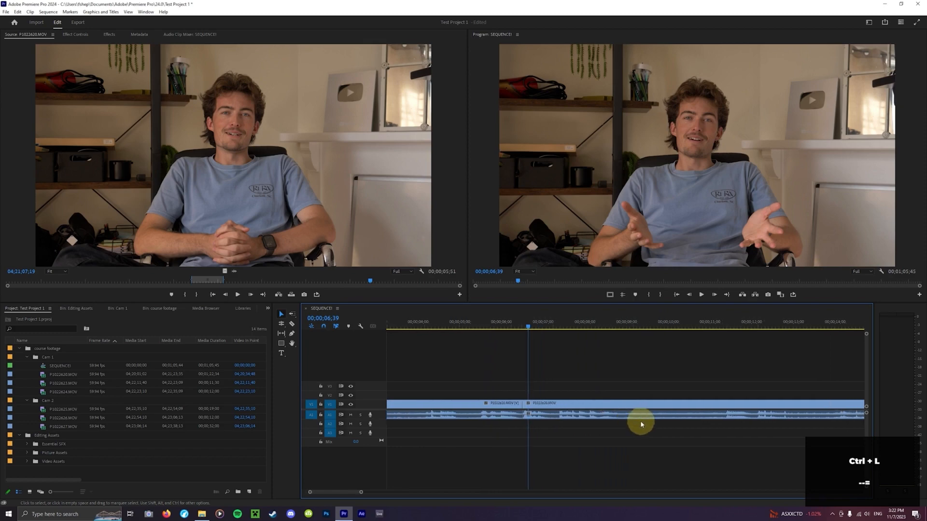
left_click(579, 406)
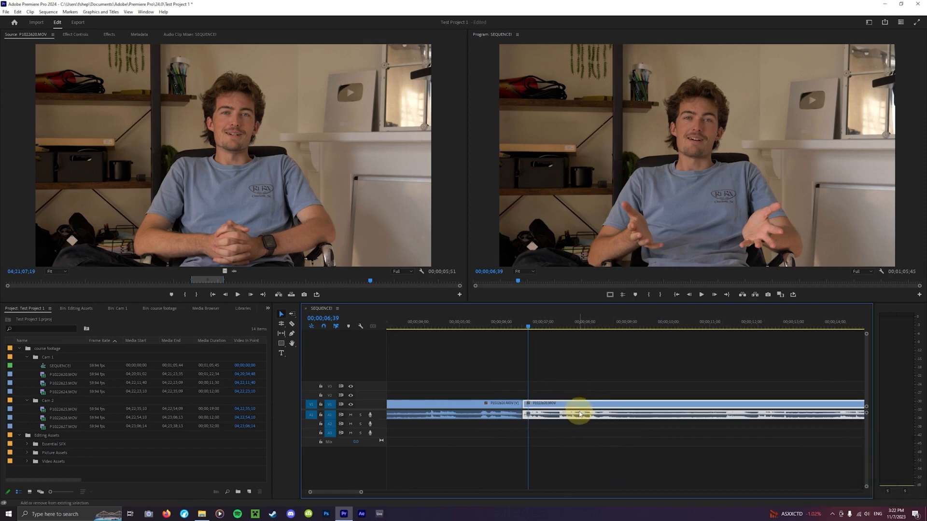
key("ctrl+l")
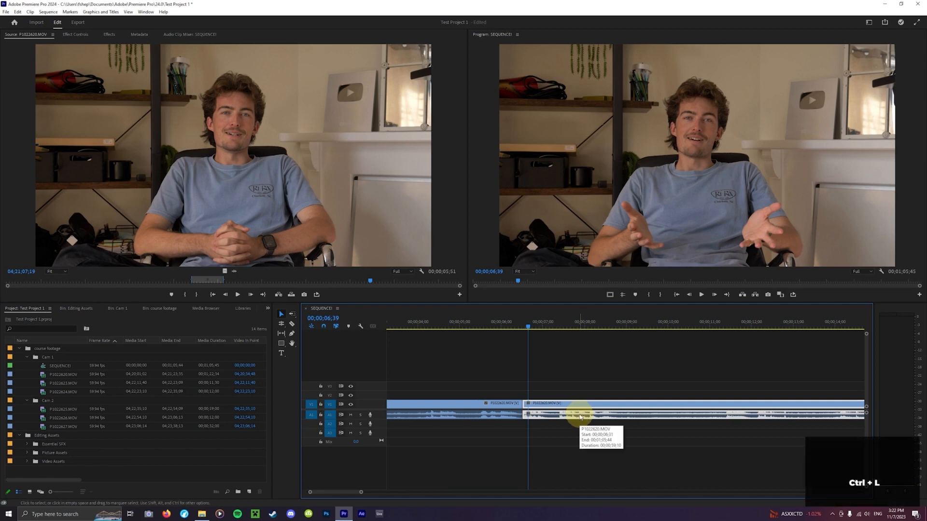
Test the relinked second clip by selecting it through its video and its audio, and clear the selection
left_click(589, 397)
left_click(588, 407)
left_click(591, 397)
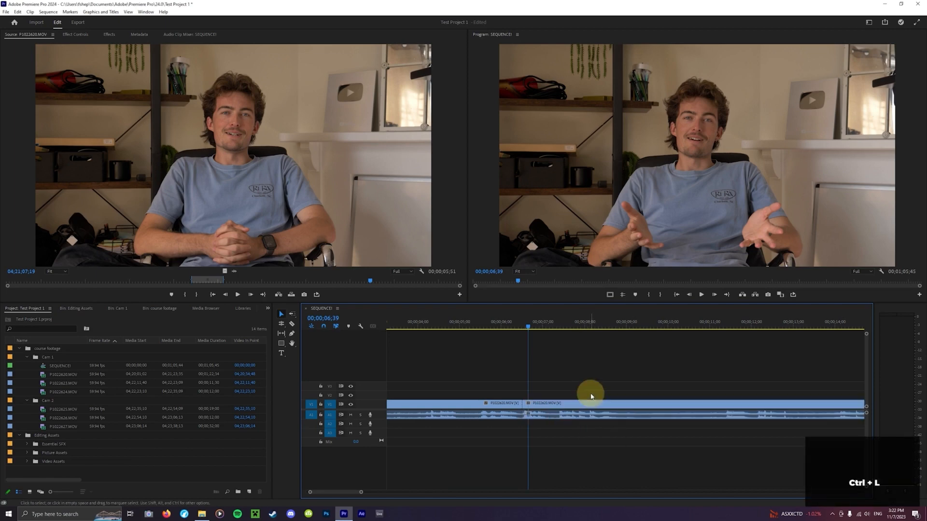
left_click(593, 412)
left_click(571, 349)
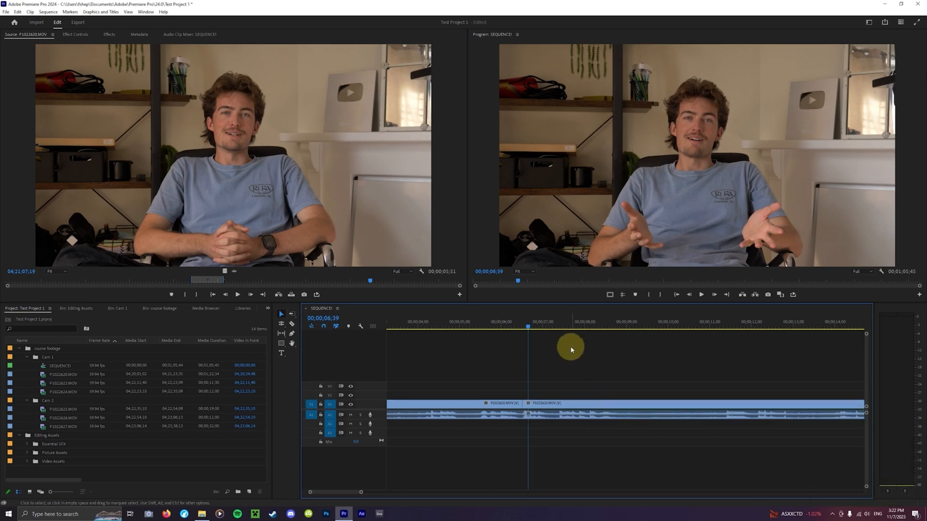
Unlink the second clip, shift its audio on A1 about 24 frames later, and play the sequence around the offset
left_click_drag(559, 328, 558, 327)
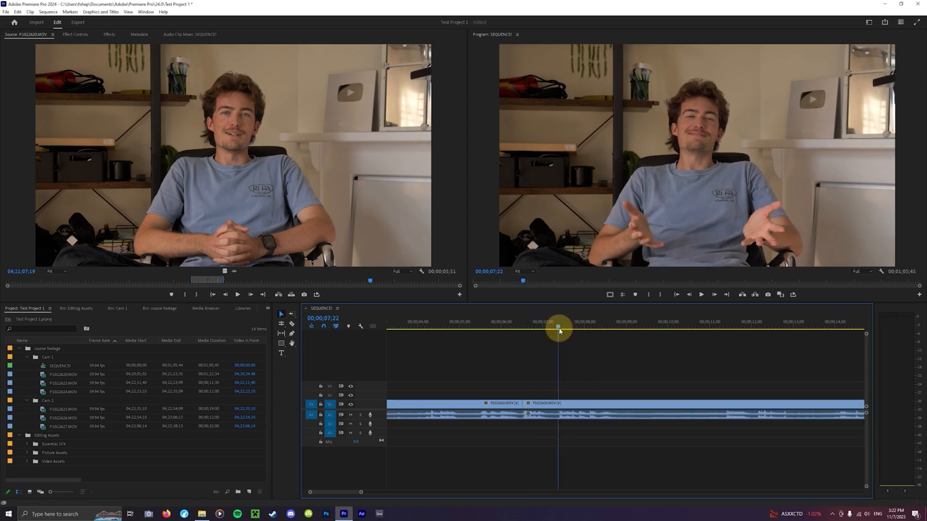
left_click_drag(567, 414, 573, 414)
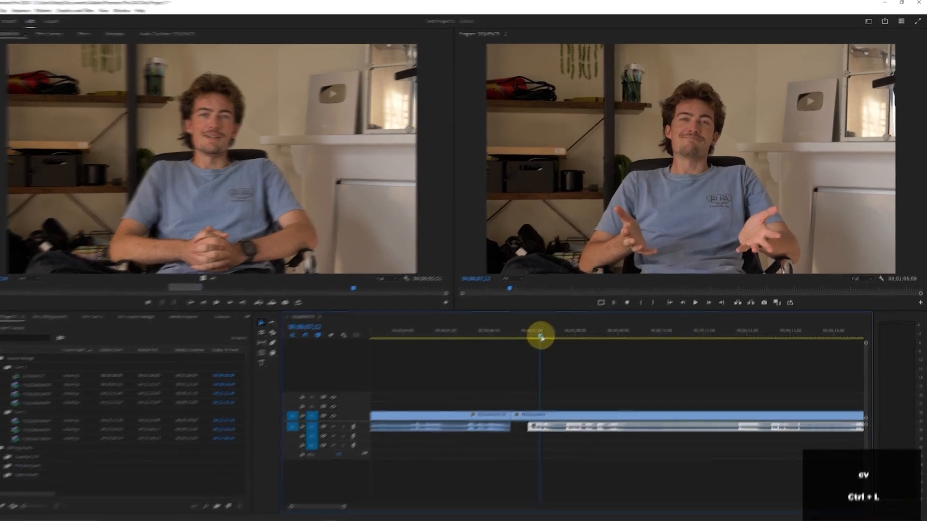
key("space")
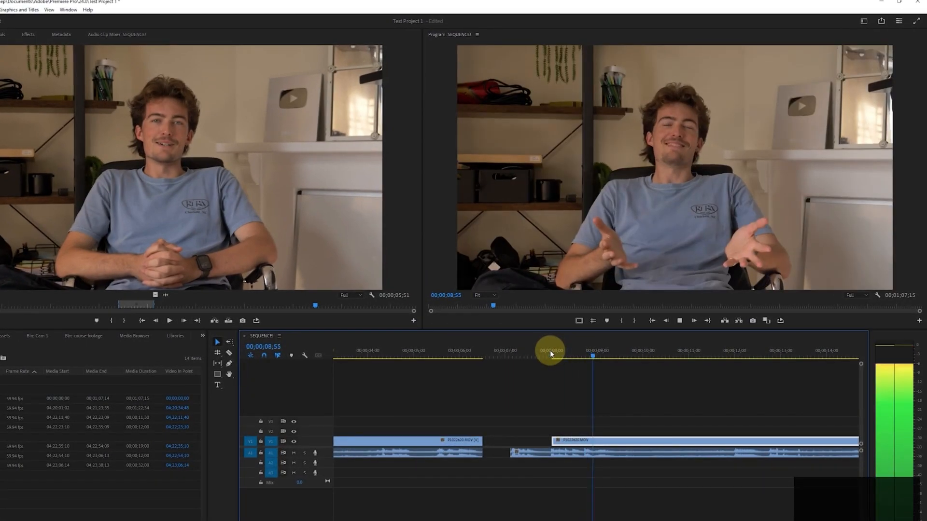